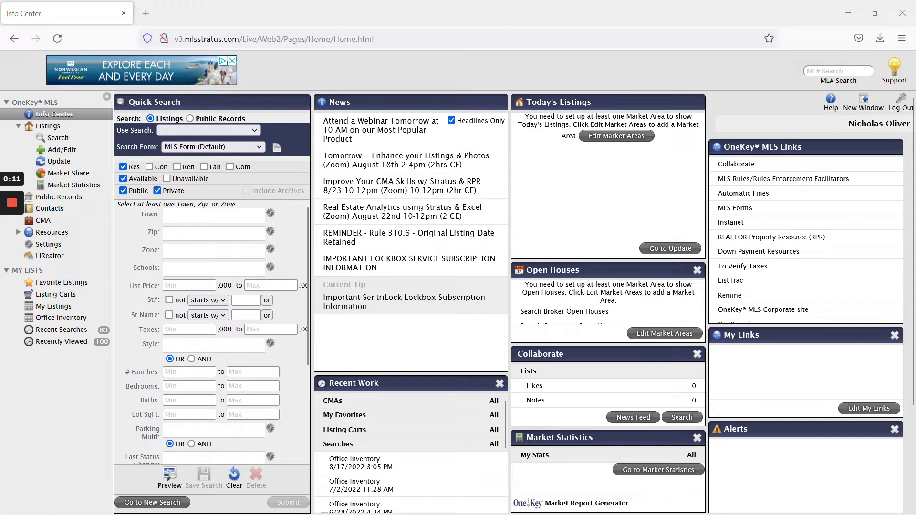
# Run the Office Inventory search with Pending listings included alongside Available ones
pyautogui.click(54, 320)
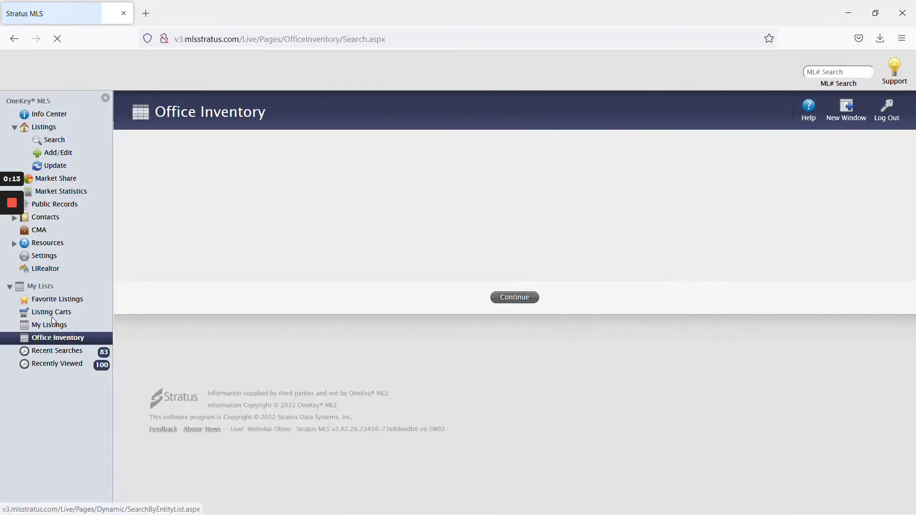
pyautogui.click(166, 259)
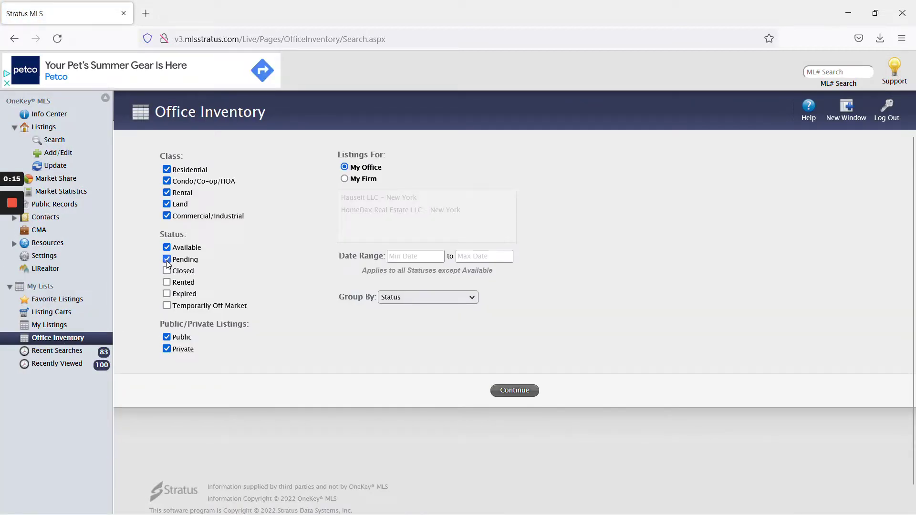
pyautogui.click(528, 391)
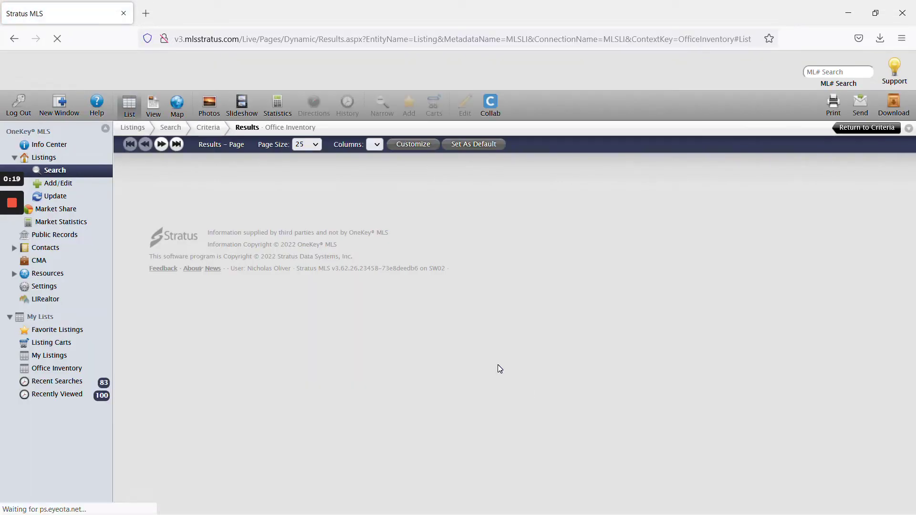
pyautogui.moveTo(17, 252)
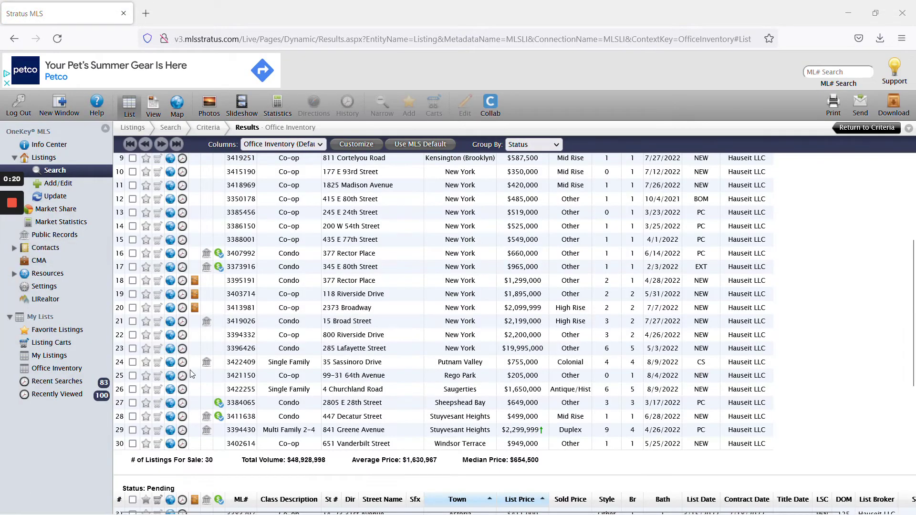
pyautogui.click(133, 430)
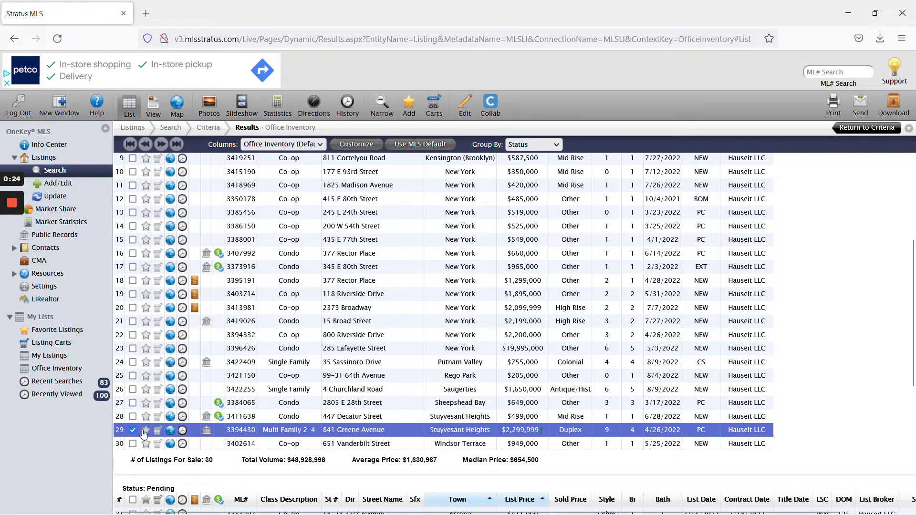
pyautogui.doubleClick(549, 431)
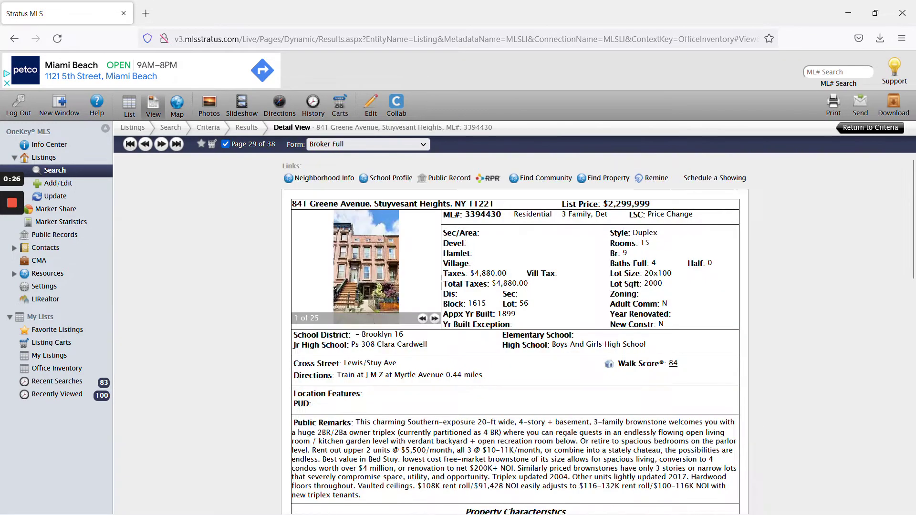
pyautogui.click(370, 105)
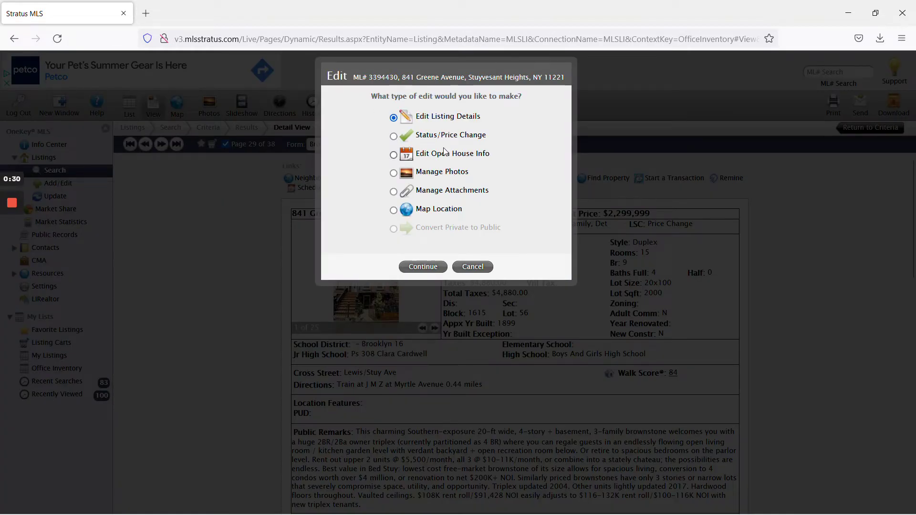
pyautogui.click(393, 136)
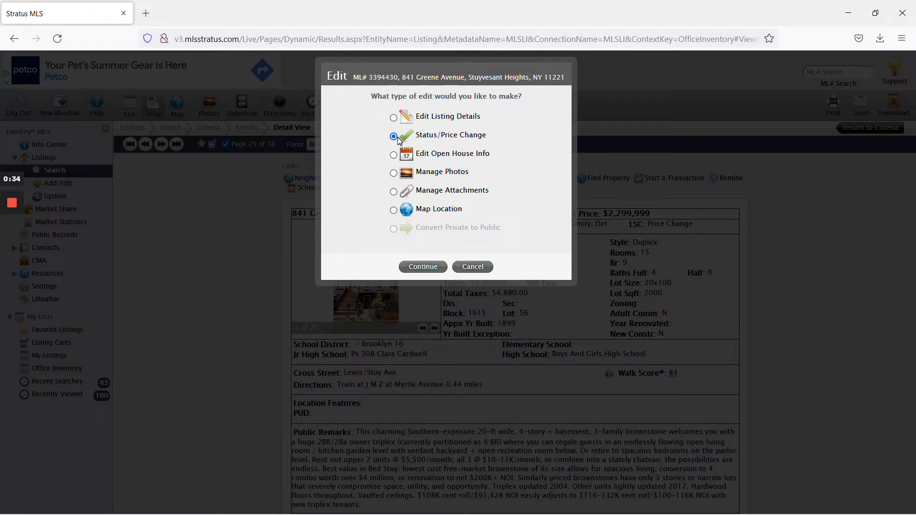
pyautogui.click(394, 118)
# On the Price/Dates tab, replace the Listing Price with 2299999 and submit the edit
pyautogui.click(433, 266)
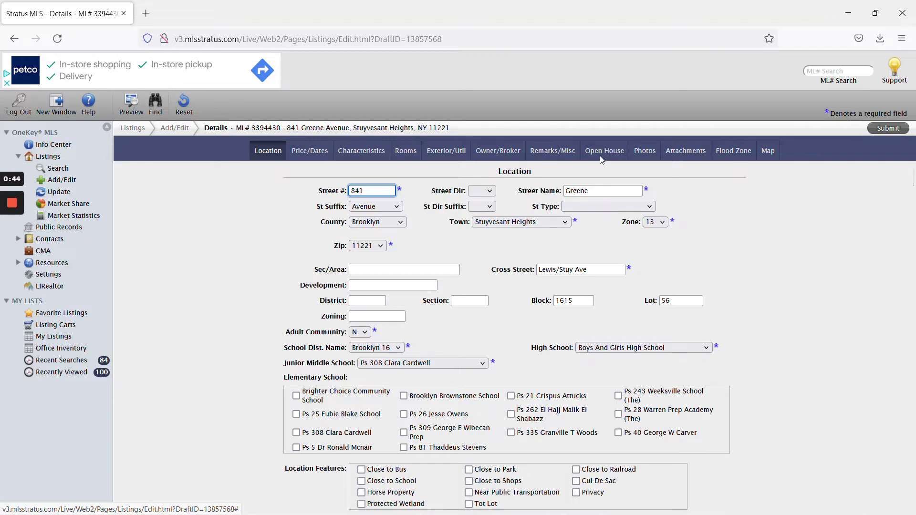
pyautogui.click(310, 150)
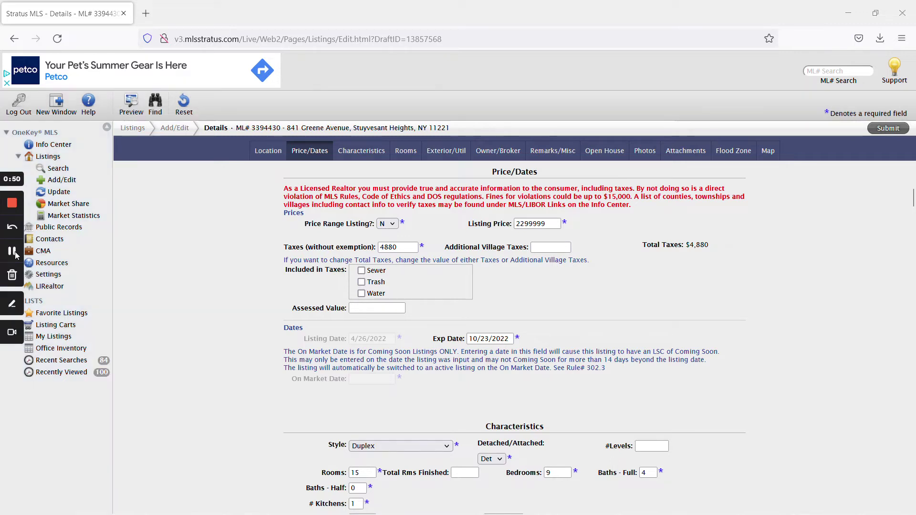
pyautogui.moveTo(519, 224); pyautogui.dragTo(532, 223)
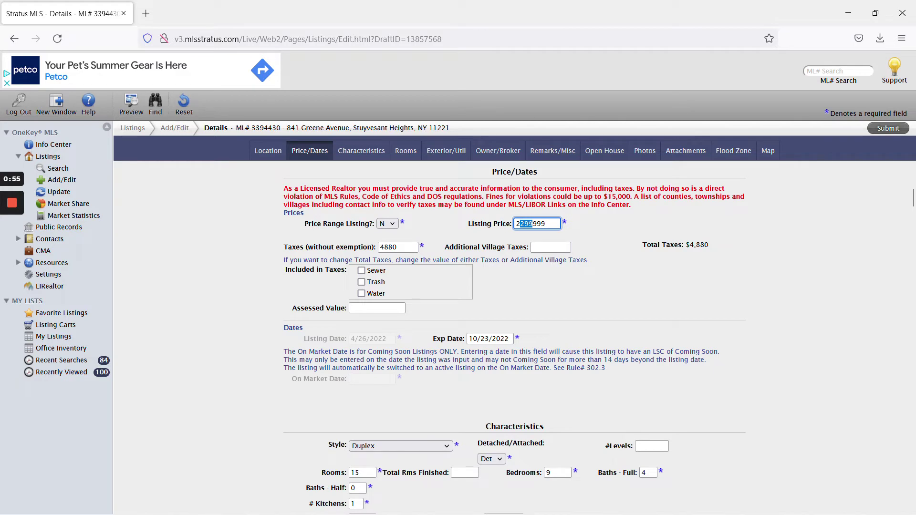
pyautogui.click(532, 224)
pyautogui.hotkey('shift', 'Right')
pyautogui.hotkey('shift', 'Right')
pyautogui.hotkey('shift', 'Right')
pyautogui.hotkey('ctrl', 'a')
pyautogui.hotkey('ctrl', 'c')
pyautogui.press('BackSpace')
pyautogui.hotkey('ctrl', 'v')
pyautogui.click(591, 229)
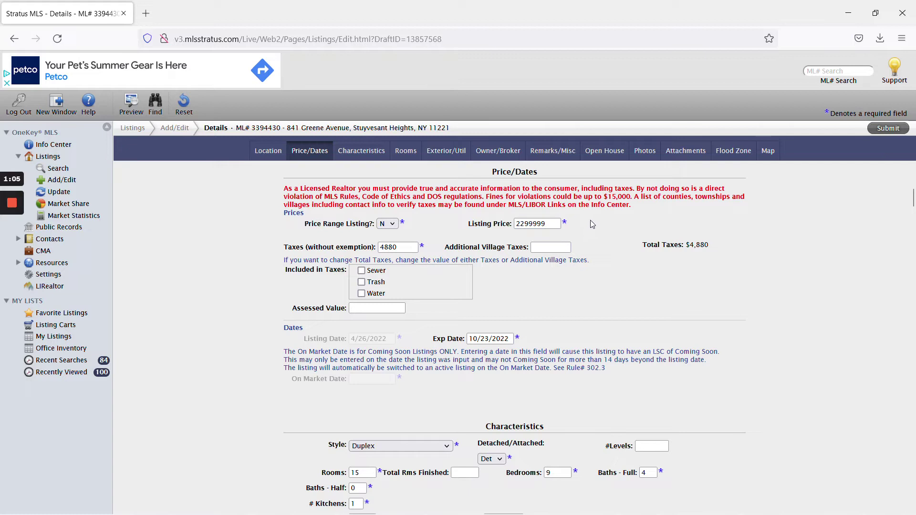
pyautogui.click(881, 133)
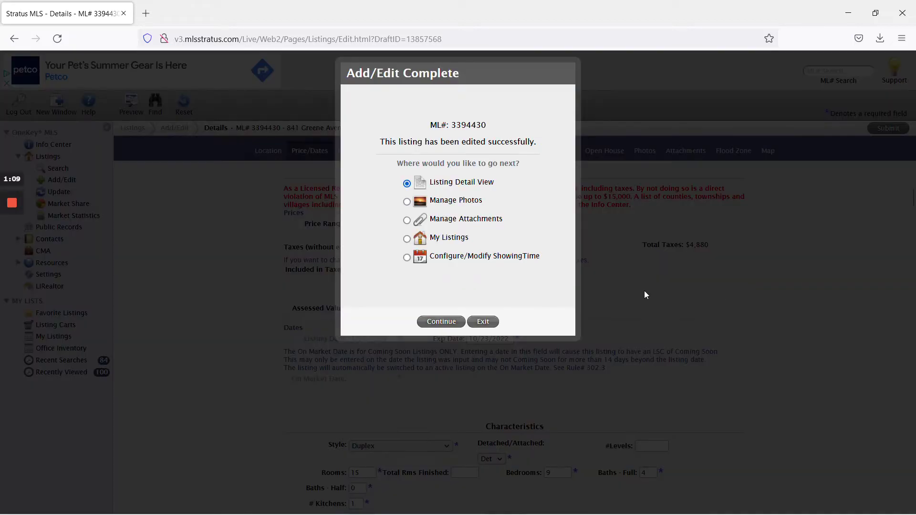
pyautogui.moveTo(12, 251)
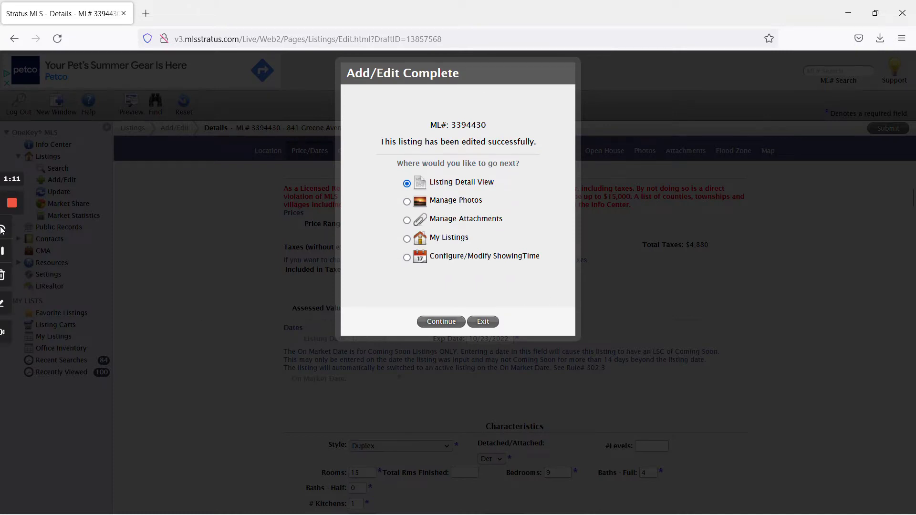
pyautogui.click(12, 250)
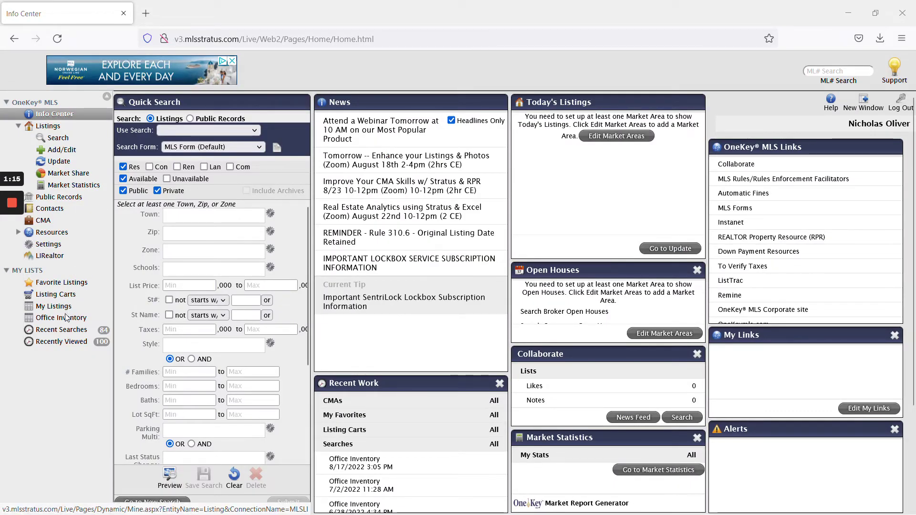
pyautogui.click(69, 318)
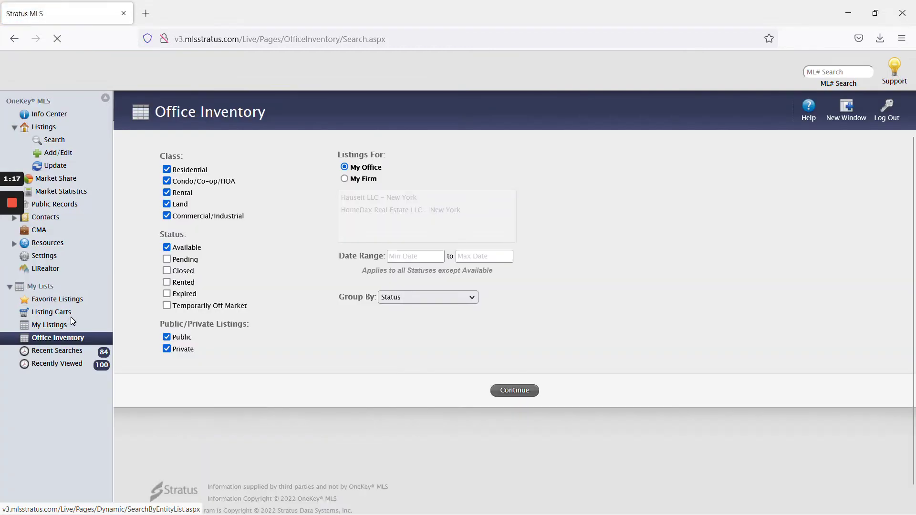
pyautogui.click(71, 323)
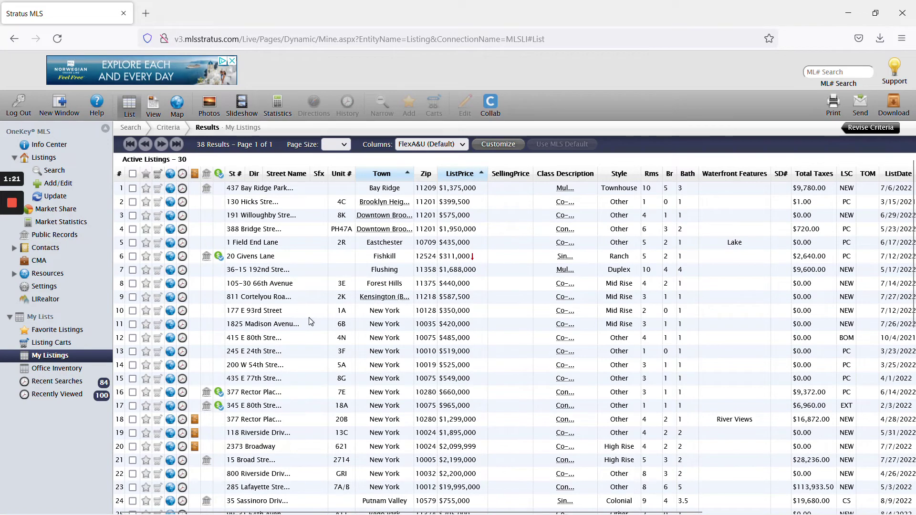
pyautogui.scroll(-3, 311, 321)
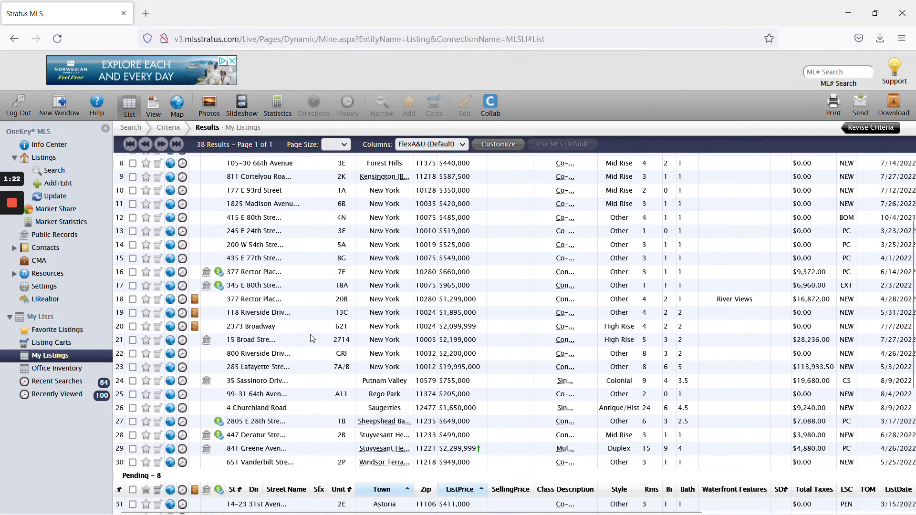
pyautogui.click(280, 451)
pyautogui.moveTo(10, 253)
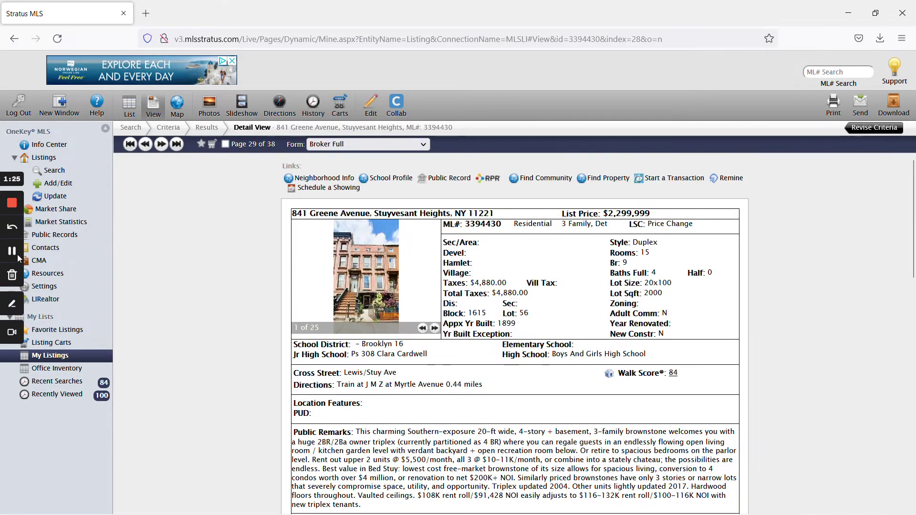
pyautogui.click(370, 105)
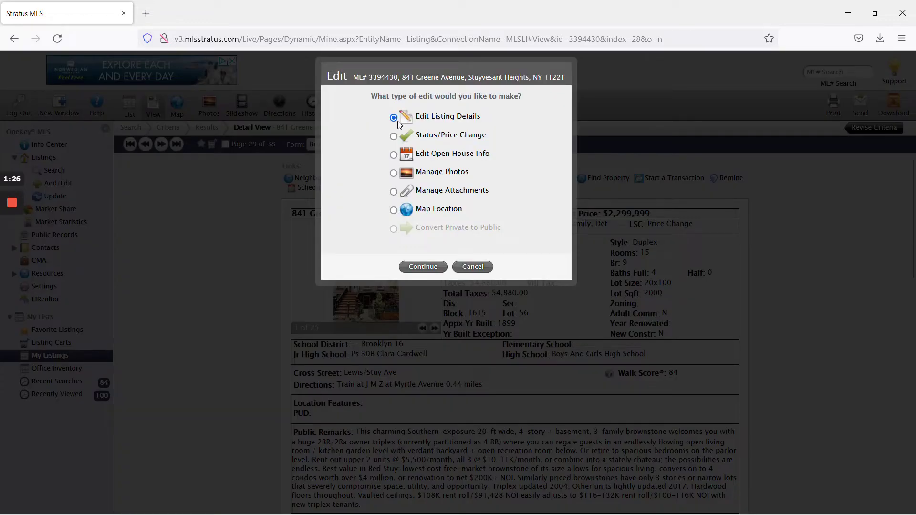
pyautogui.click(453, 136)
pyautogui.click(429, 267)
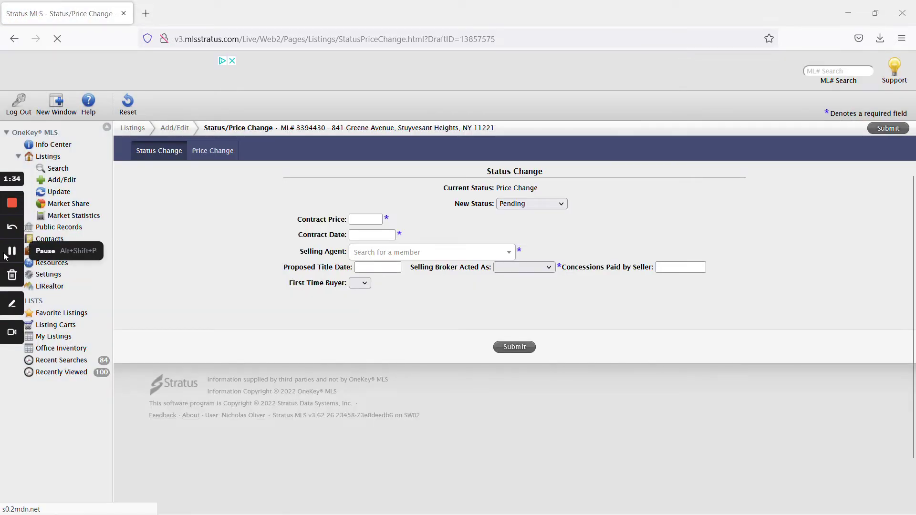
pyautogui.click(212, 151)
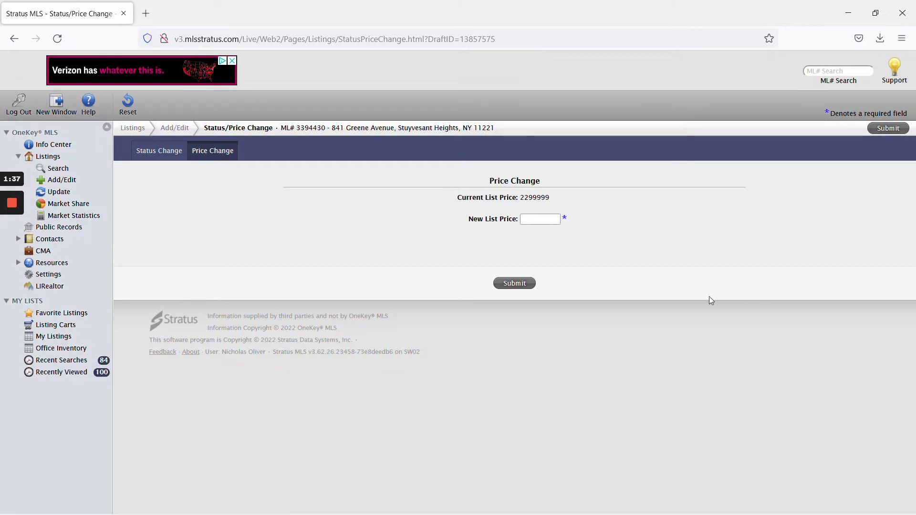
pyautogui.click(544, 219)
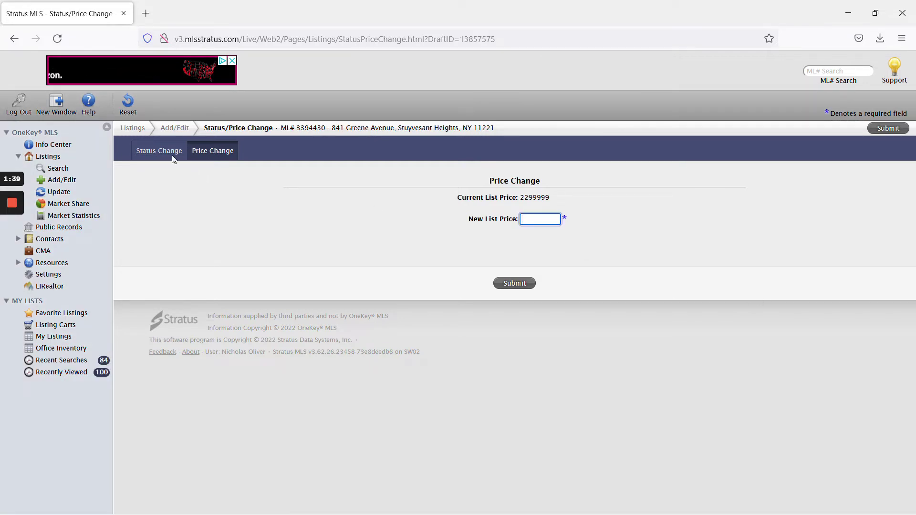
pyautogui.click(173, 158)
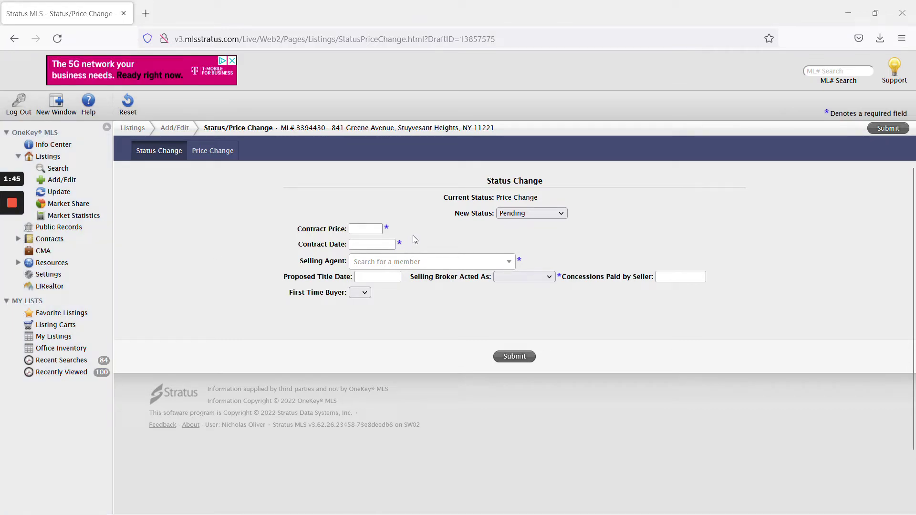
# Keep Pending as the new status, with contract price 2299999 and contract date 8/17/2022
pyautogui.click(517, 218)
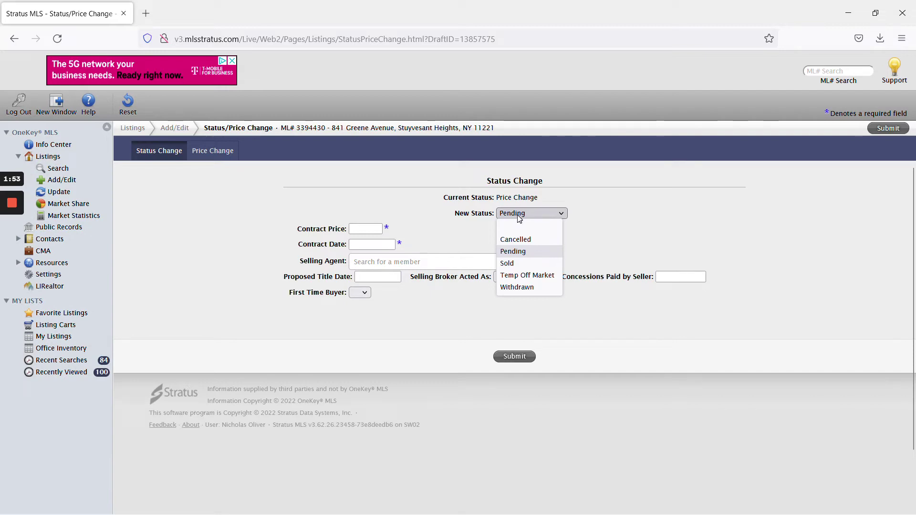
pyautogui.click(633, 234)
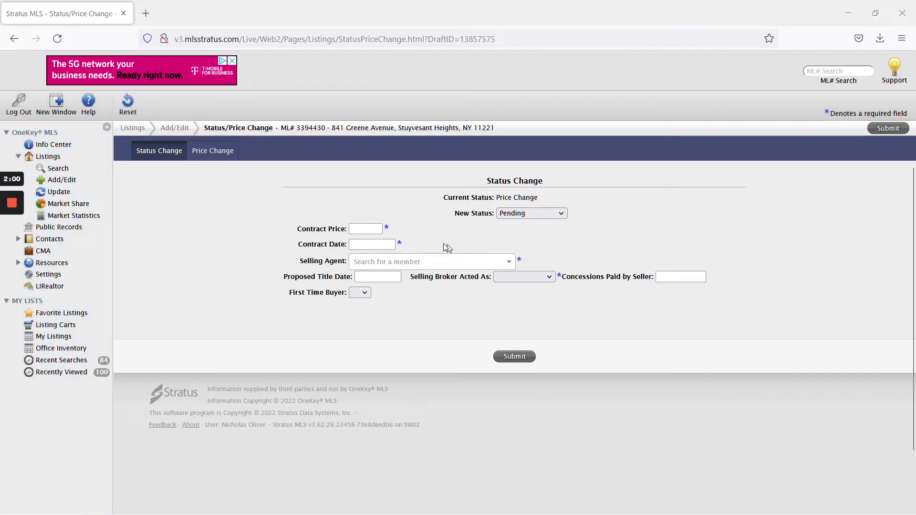
pyautogui.click(365, 229)
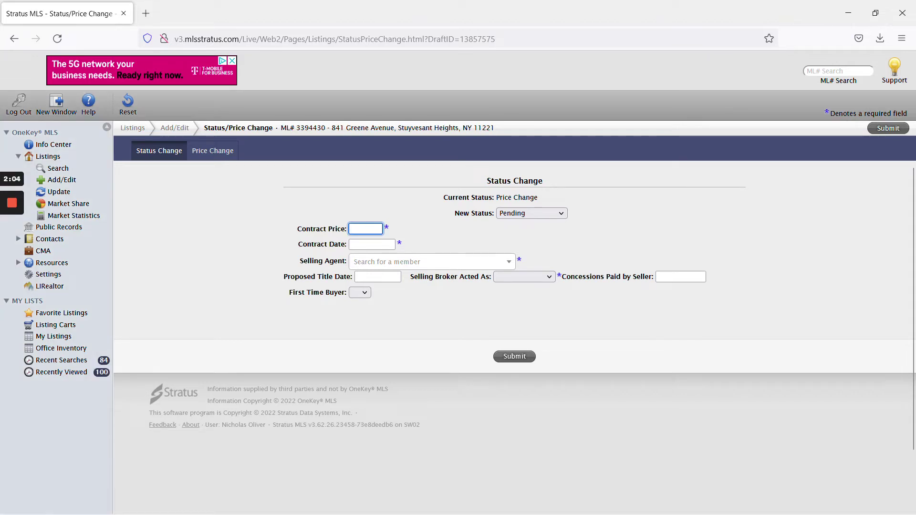
pyautogui.write('2299999')
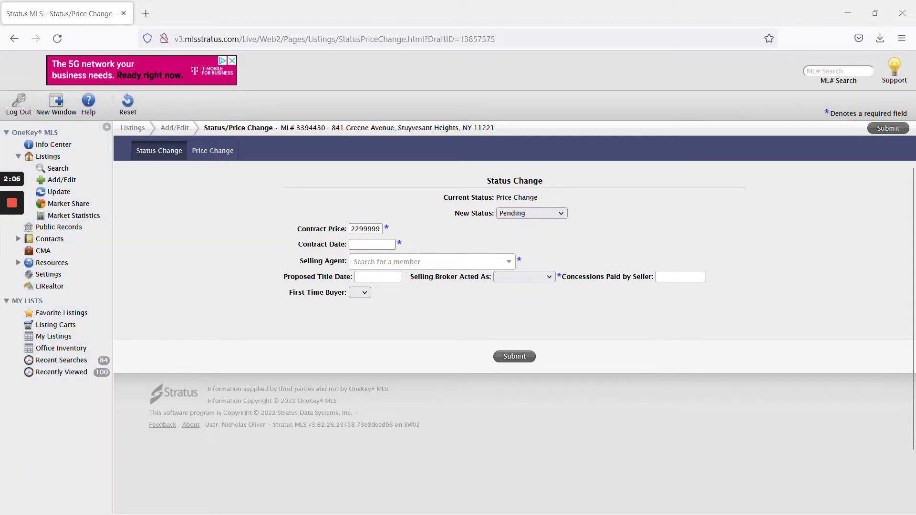
pyautogui.press('Tab')
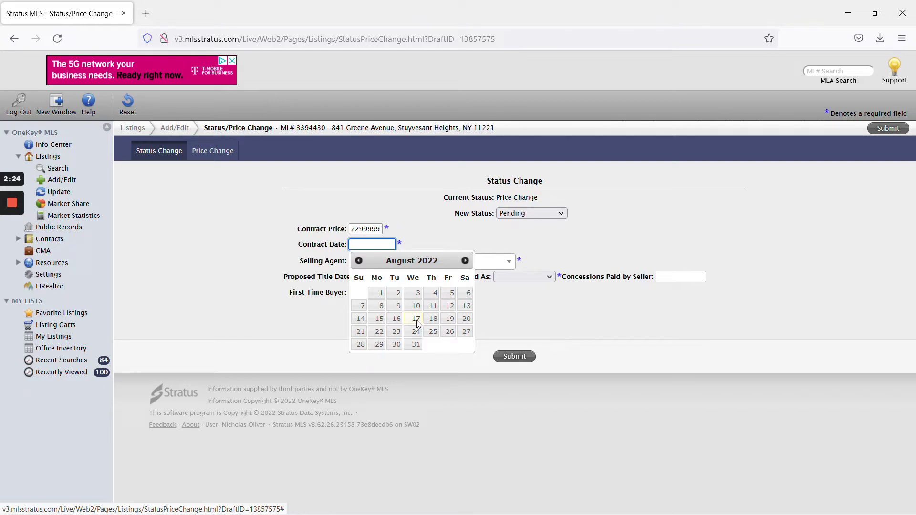
pyautogui.click(415, 322)
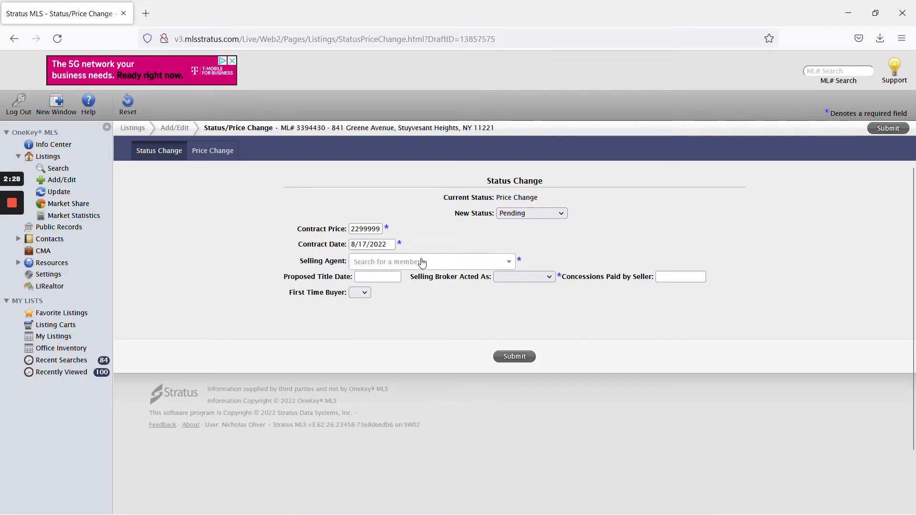
pyautogui.click(422, 262)
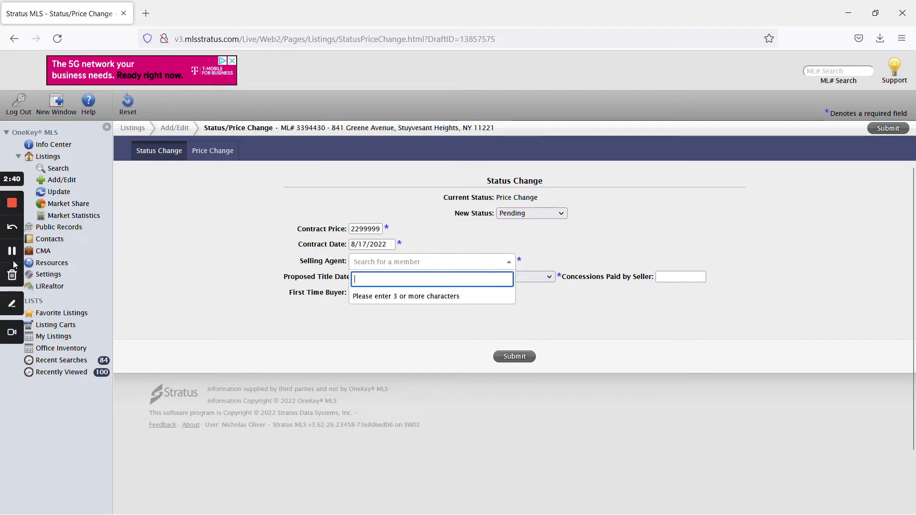
# Search for the selling agent by name and assign them after the submit attempt's required-field error
pyautogui.click(14, 252)
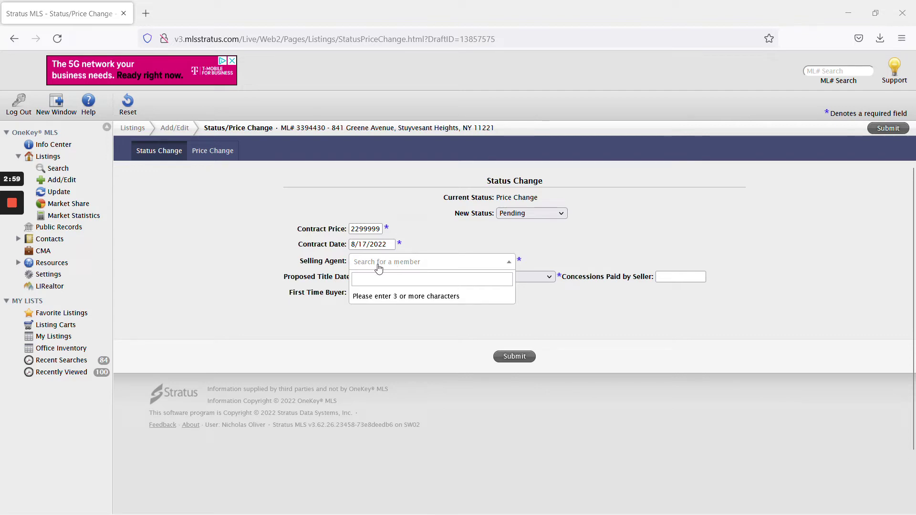
pyautogui.write('nicho')
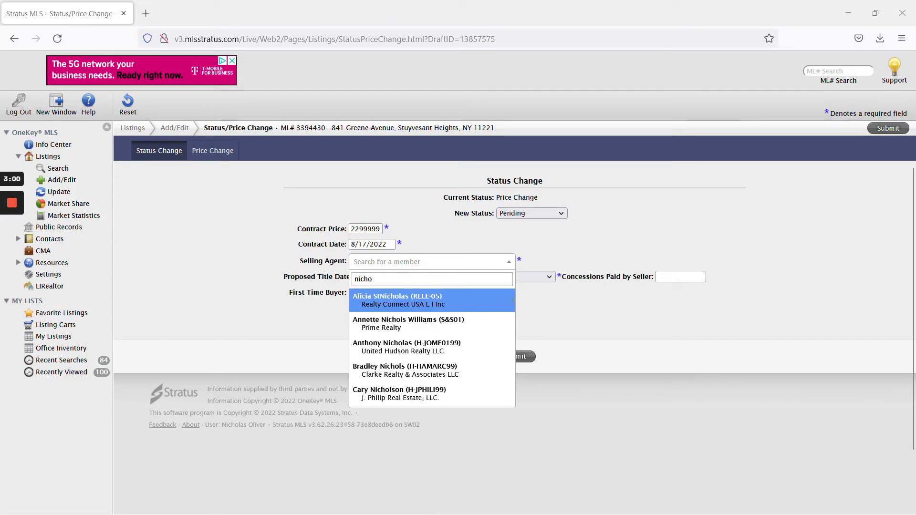
pyautogui.hotkey('ctrl', 'a')
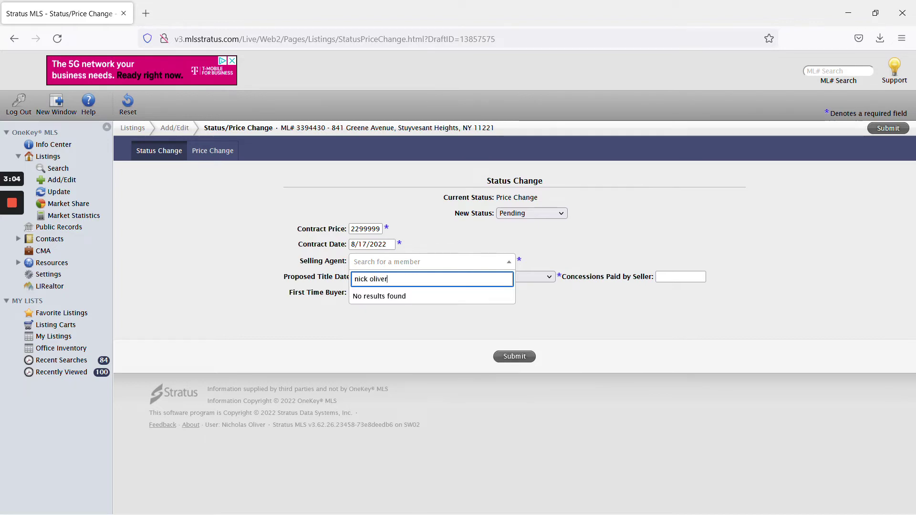
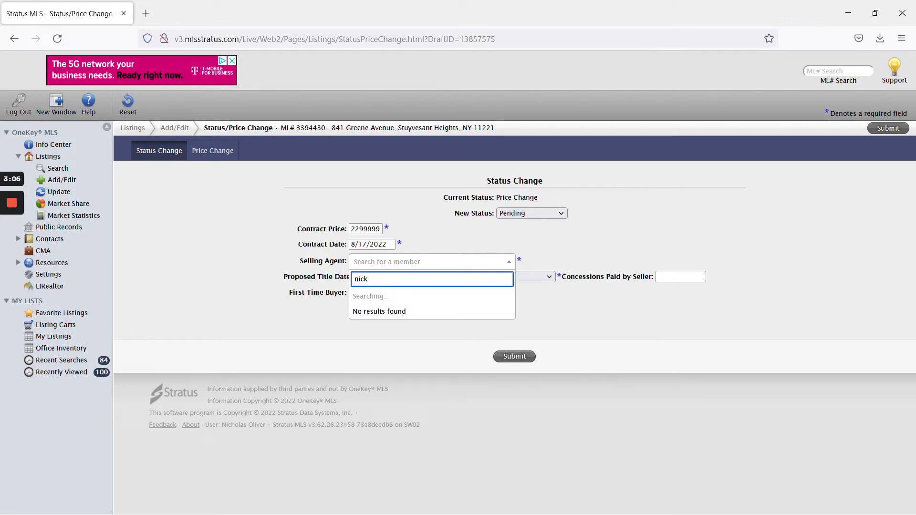
pyautogui.write('holas')
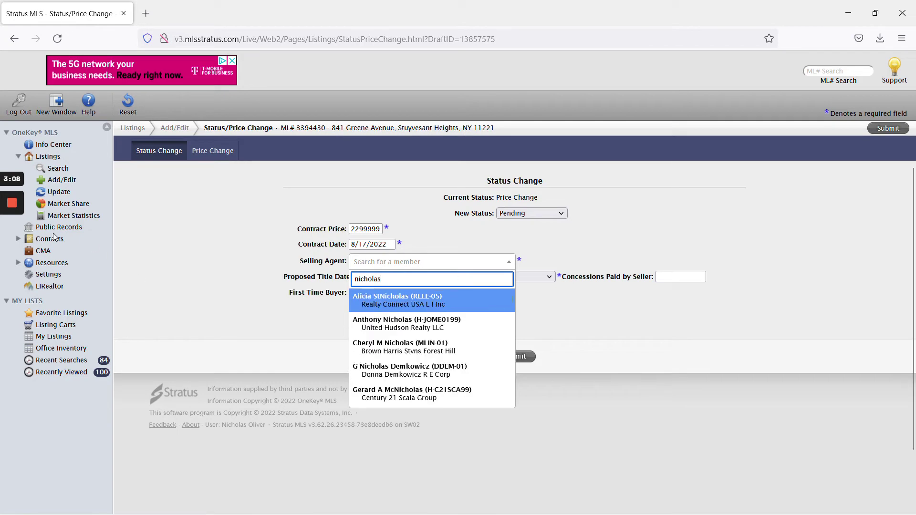
pyautogui.click(12, 250)
pyautogui.click(512, 356)
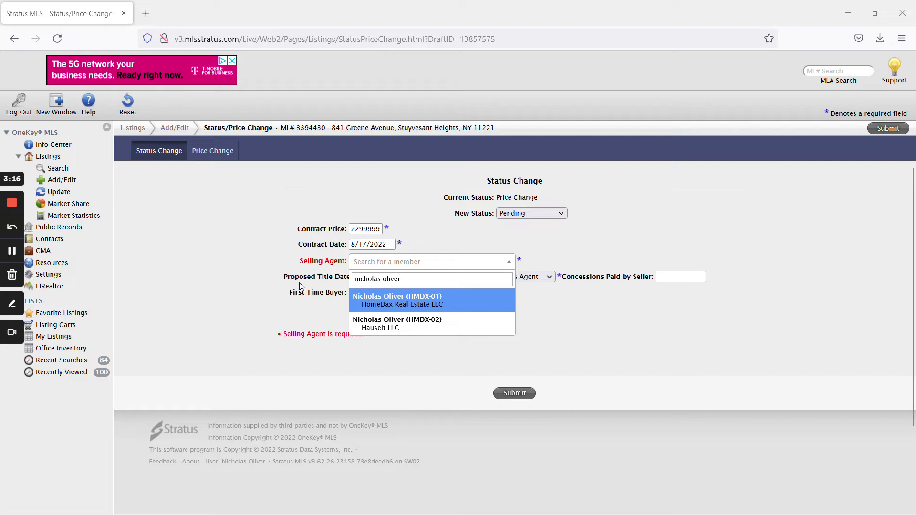
pyautogui.click(408, 324)
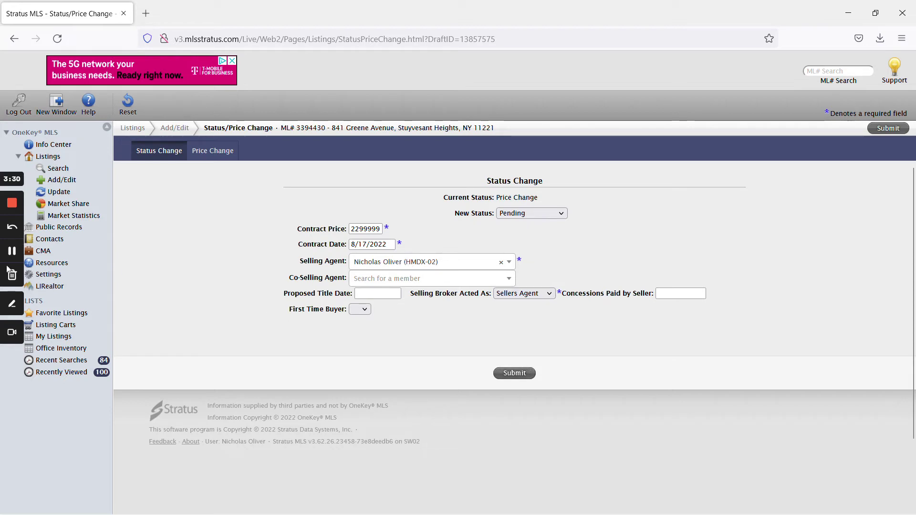
# Confirm Pending stays the new status, then head to Office Inventory without submitting
pyautogui.click(12, 250)
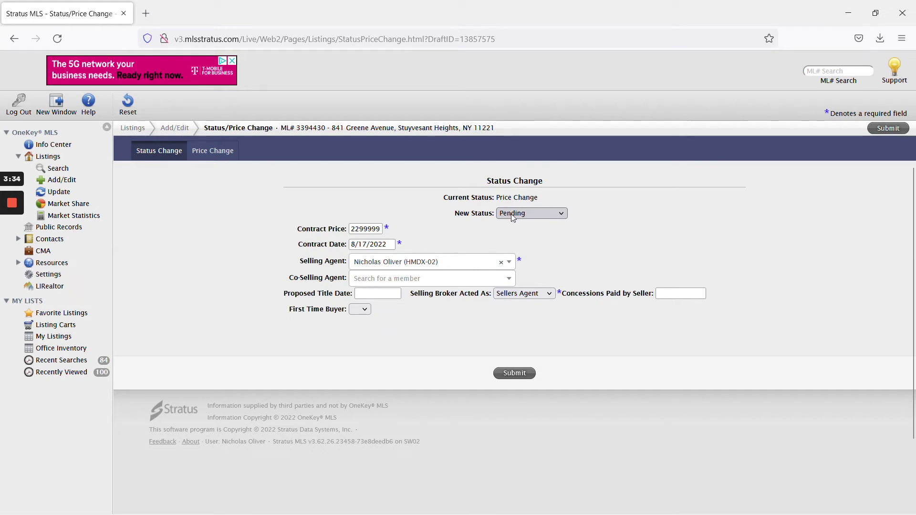
pyautogui.click(513, 214)
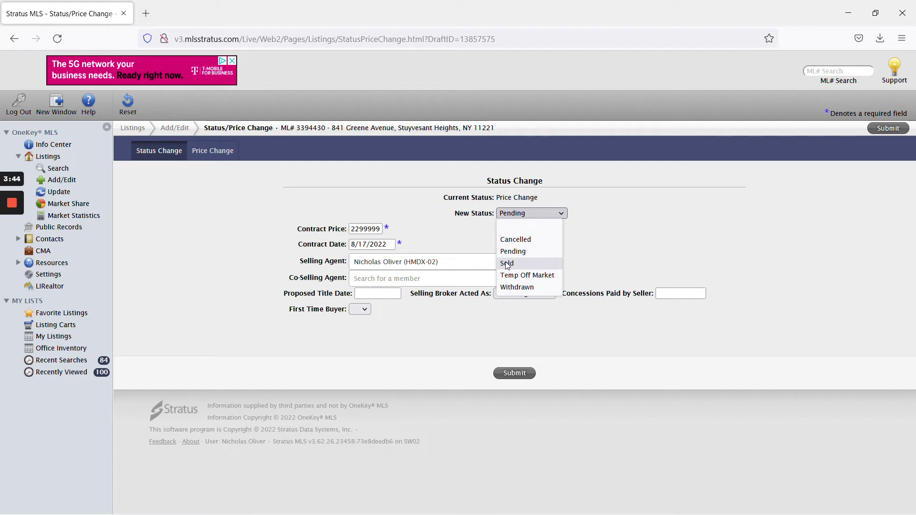
pyautogui.click(10, 244)
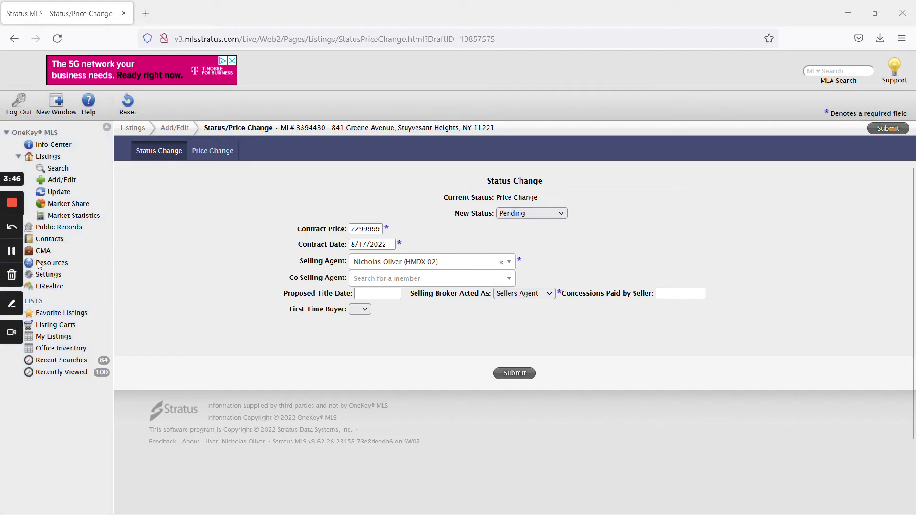
pyautogui.click(65, 348)
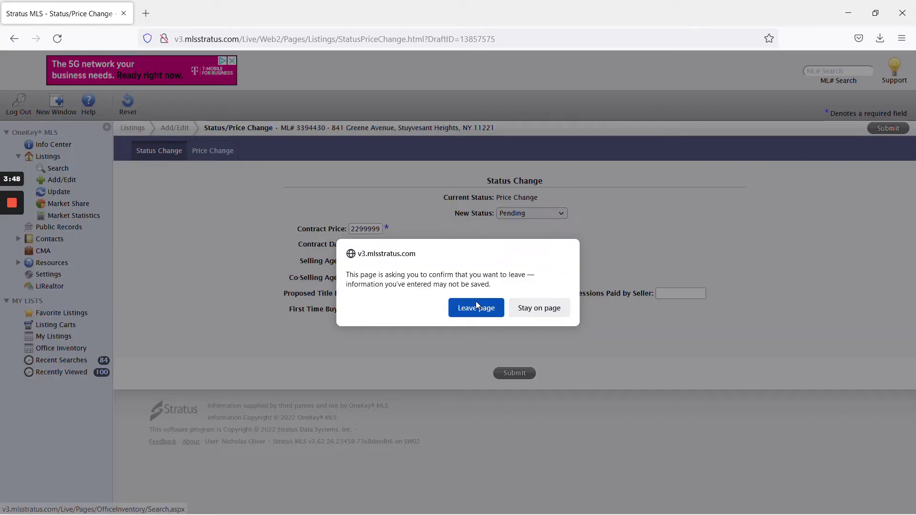
pyautogui.click(476, 304)
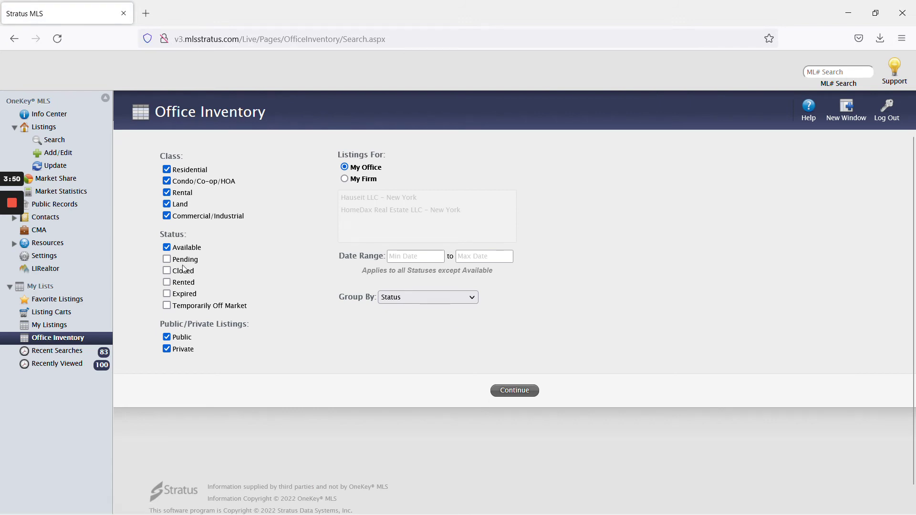
pyautogui.click(166, 259)
pyautogui.click(513, 390)
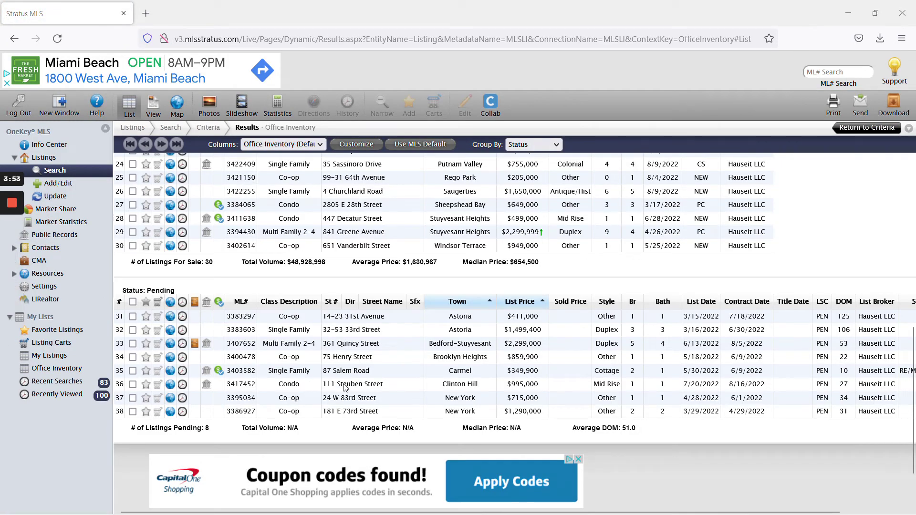
pyautogui.click(346, 385)
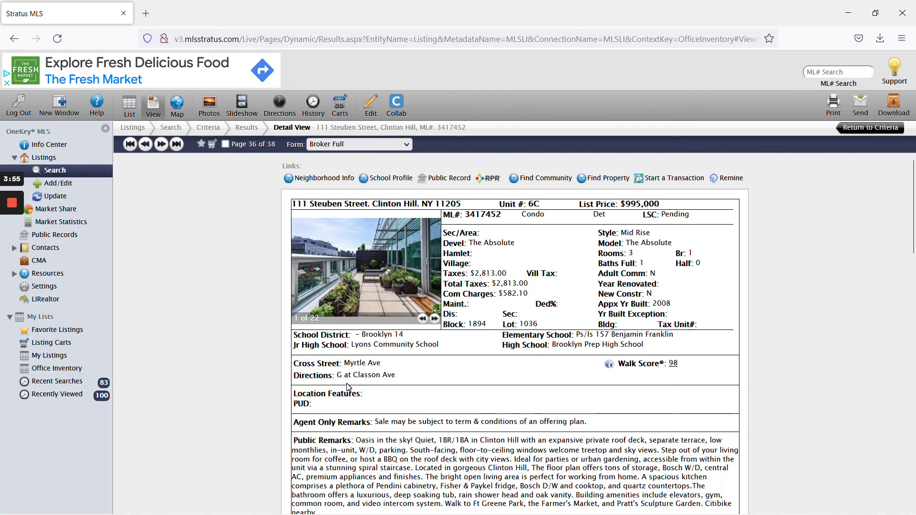
pyautogui.click(371, 104)
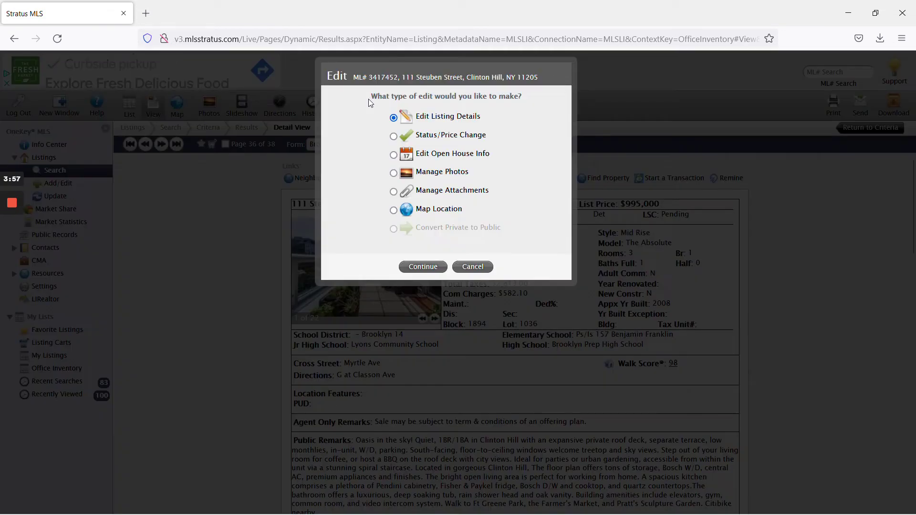
pyautogui.click(445, 135)
pyautogui.click(423, 267)
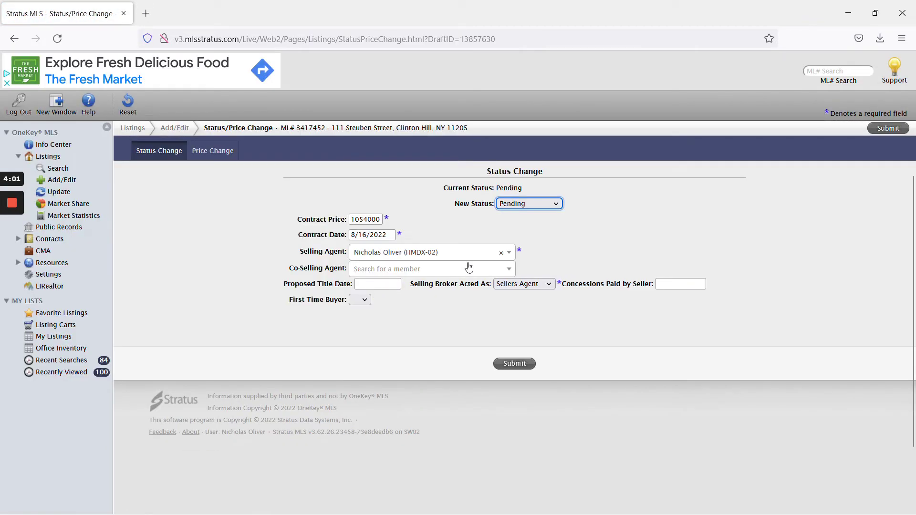
pyautogui.click(455, 202)
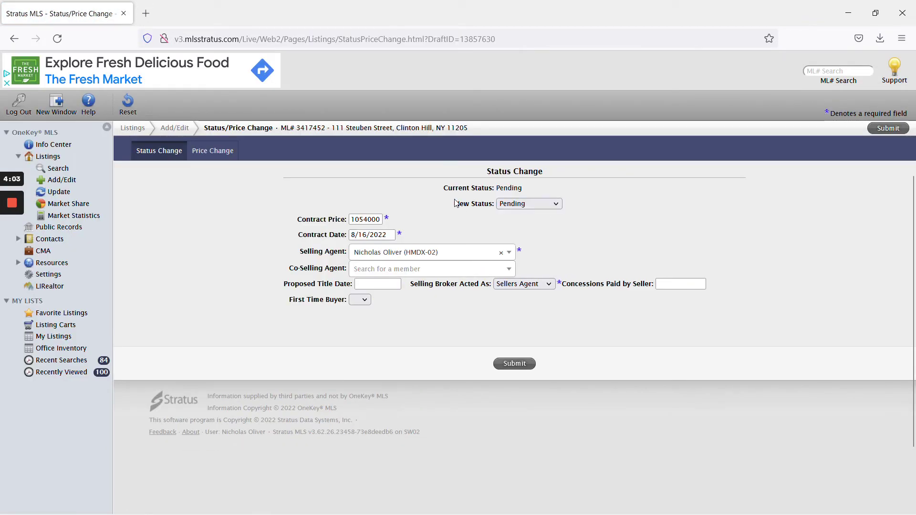
pyautogui.click(524, 208)
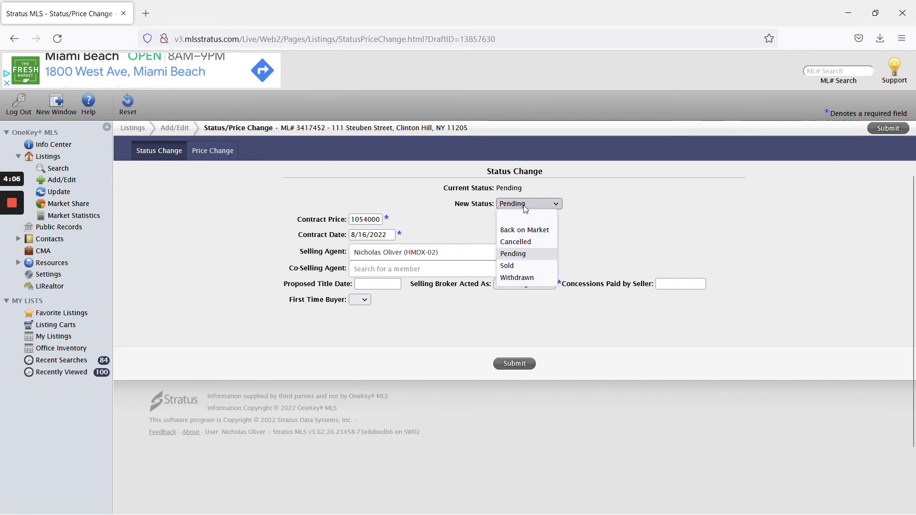
pyautogui.click(527, 266)
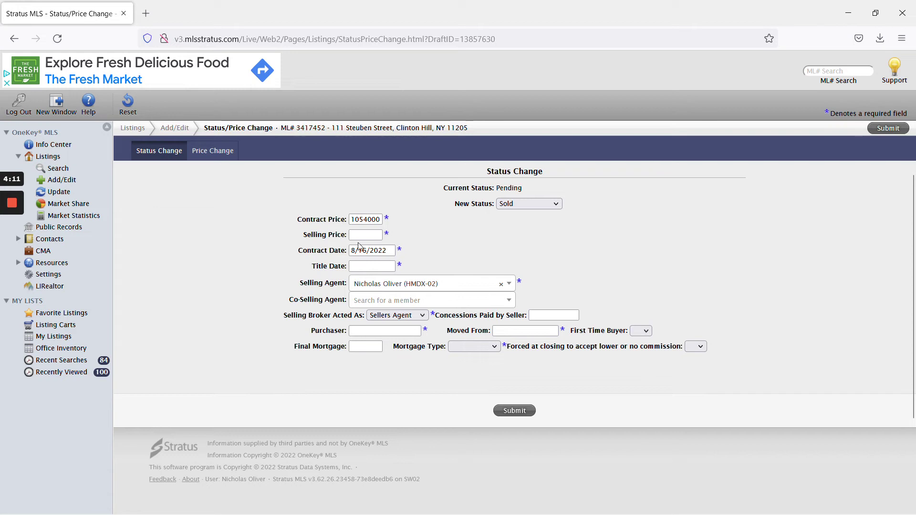
# Copy the 1054000 contract price into the Selling Price field
pyautogui.moveTo(12, 252)
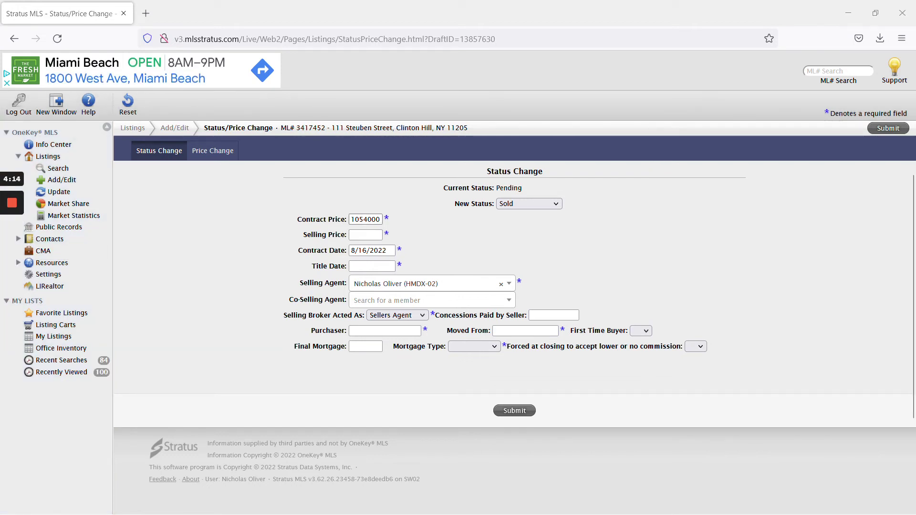
pyautogui.doubleClick(365, 219)
pyautogui.hotkey('ctrl', 'c')
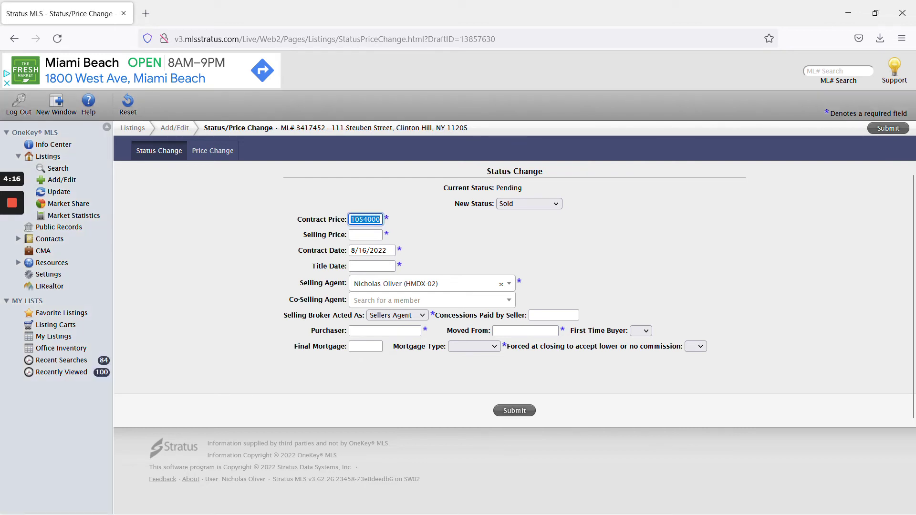
pyautogui.click(365, 235)
pyautogui.hotkey('ctrl', 'v')
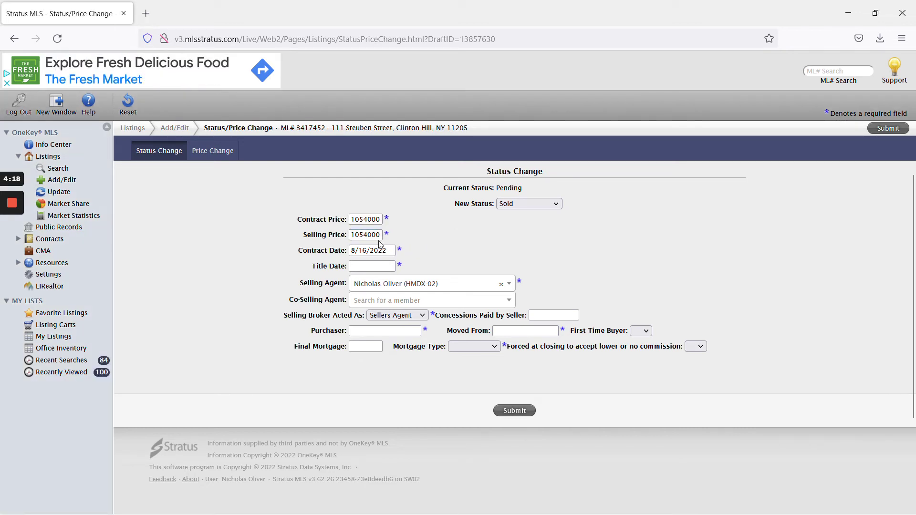
pyautogui.moveTo(354, 235); pyautogui.dragTo(368, 235)
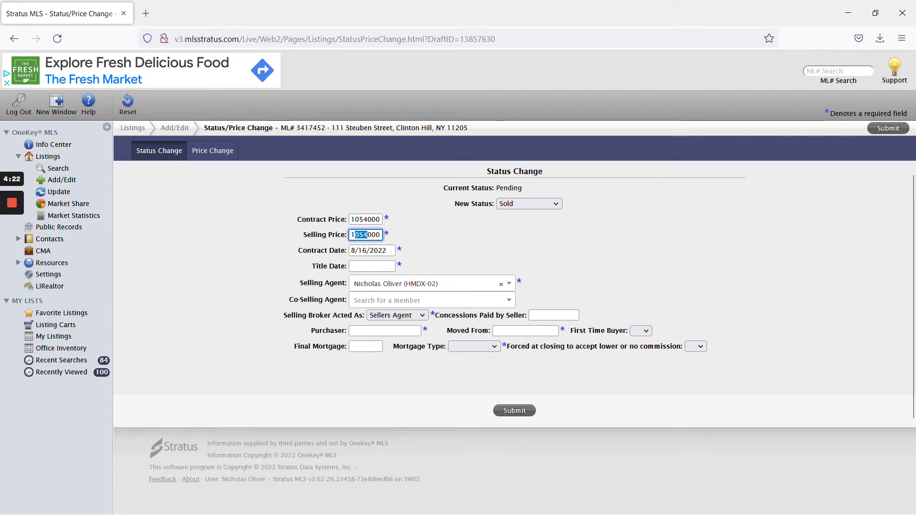
pyautogui.click(435, 245)
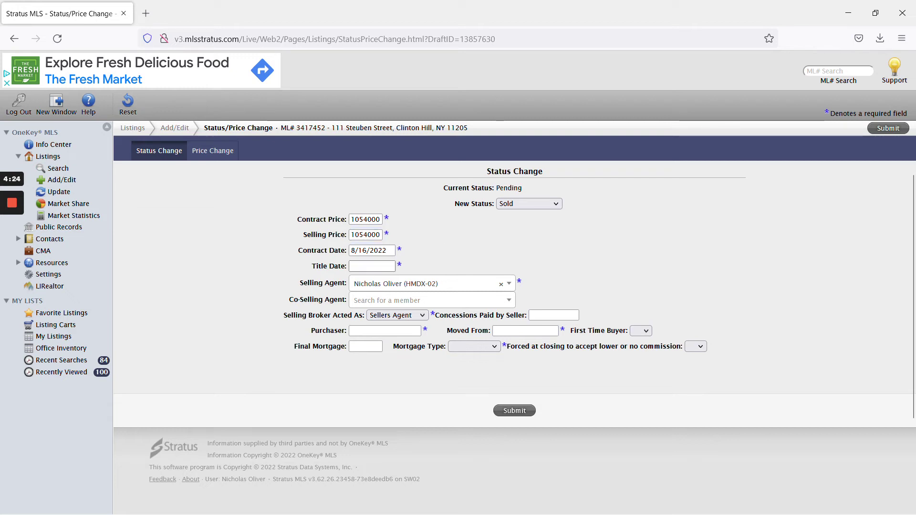
# Set Title Date to 8/17/2022 and enter the purchaser's name
pyautogui.click(381, 266)
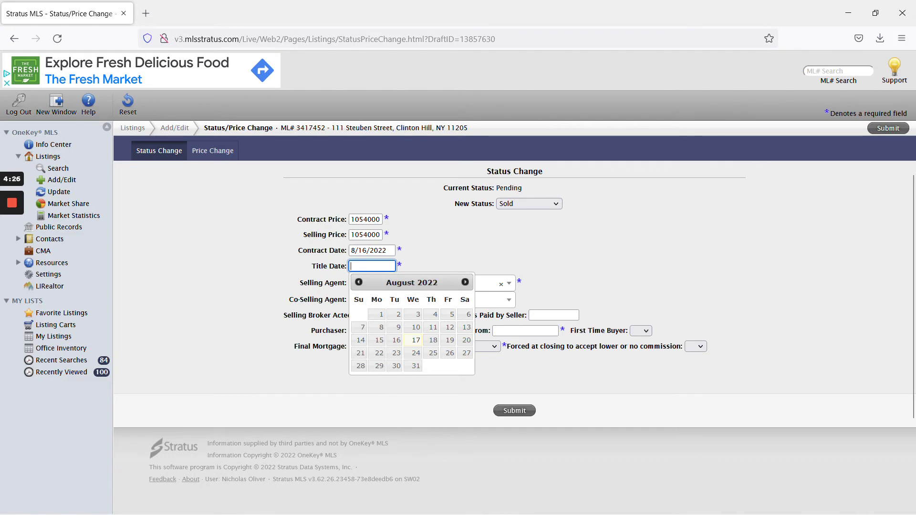
pyautogui.click(416, 340)
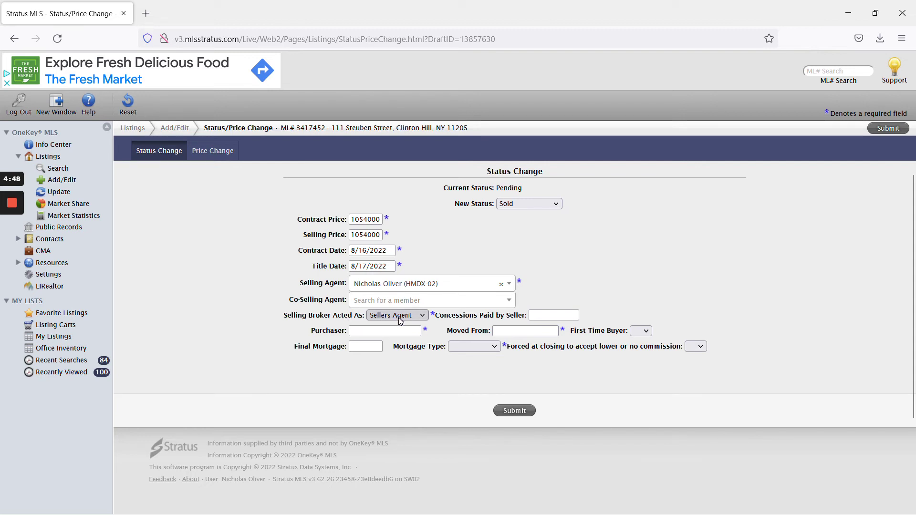
pyautogui.click(385, 330)
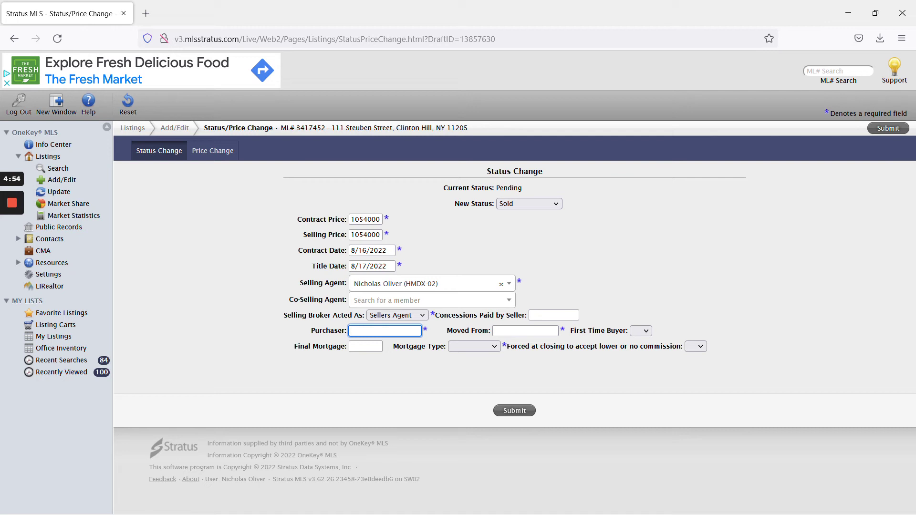
# Set both Moved From and Mortgage Type to Unknown
pyautogui.click(525, 330)
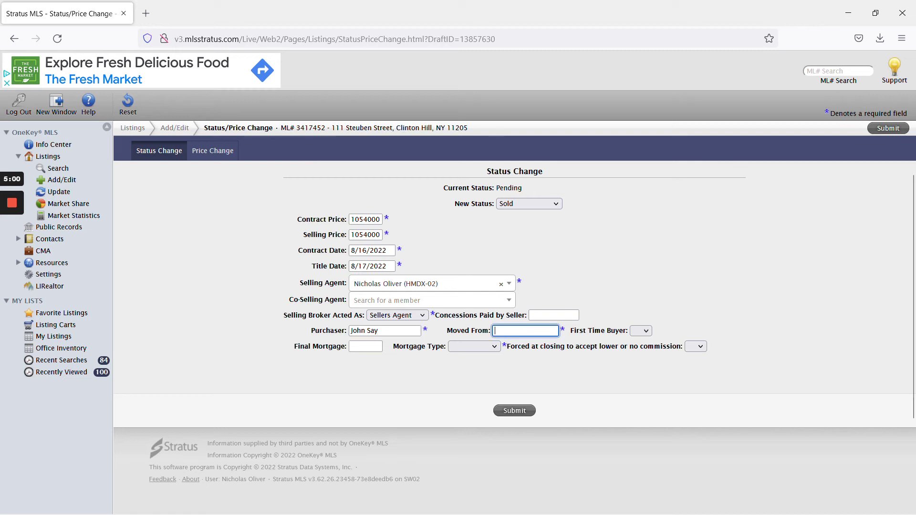
pyautogui.write('Unknown')
pyautogui.click(565, 372)
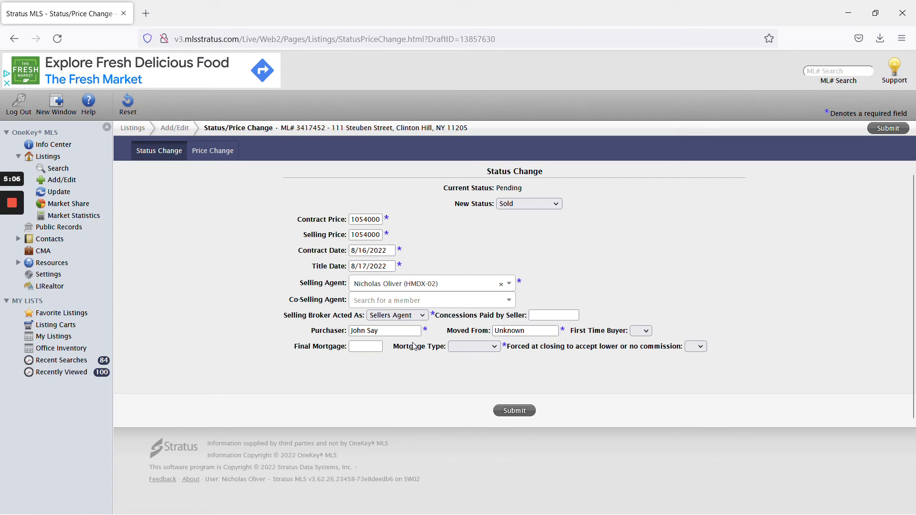
pyautogui.click(481, 346)
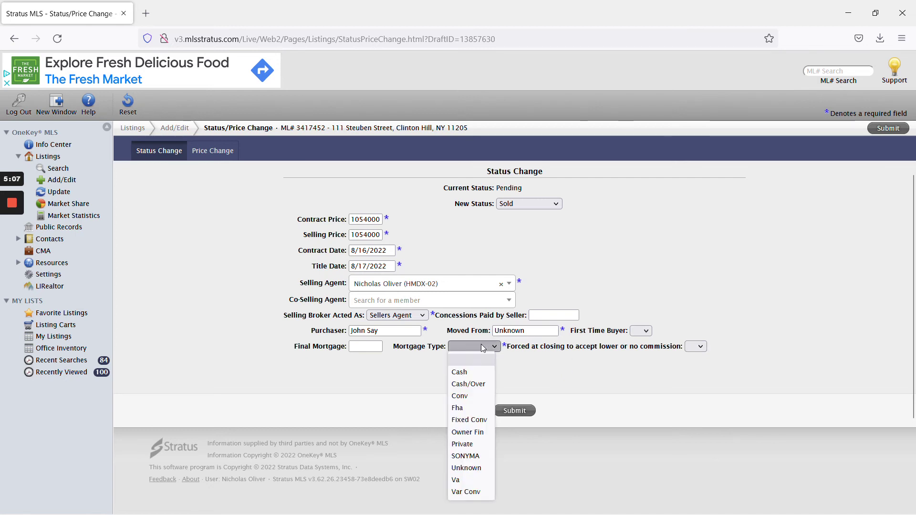
pyautogui.click(477, 467)
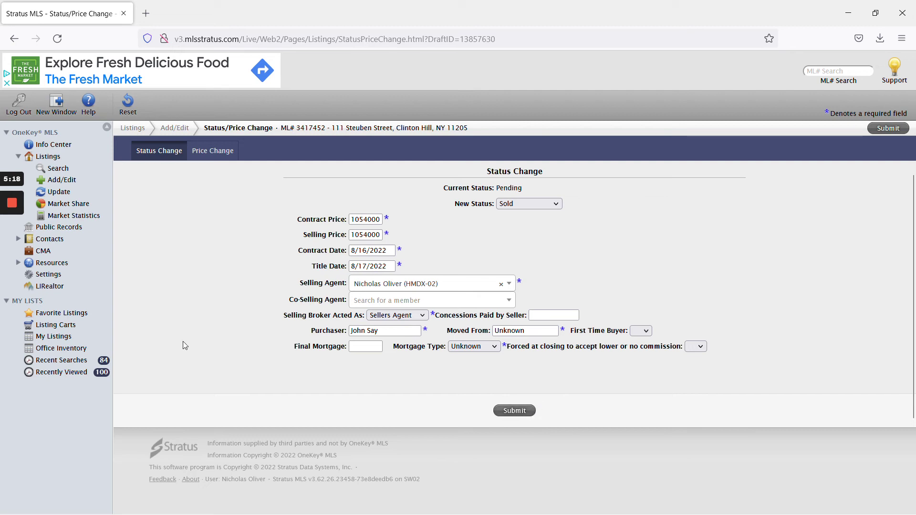
pyautogui.click(10, 248)
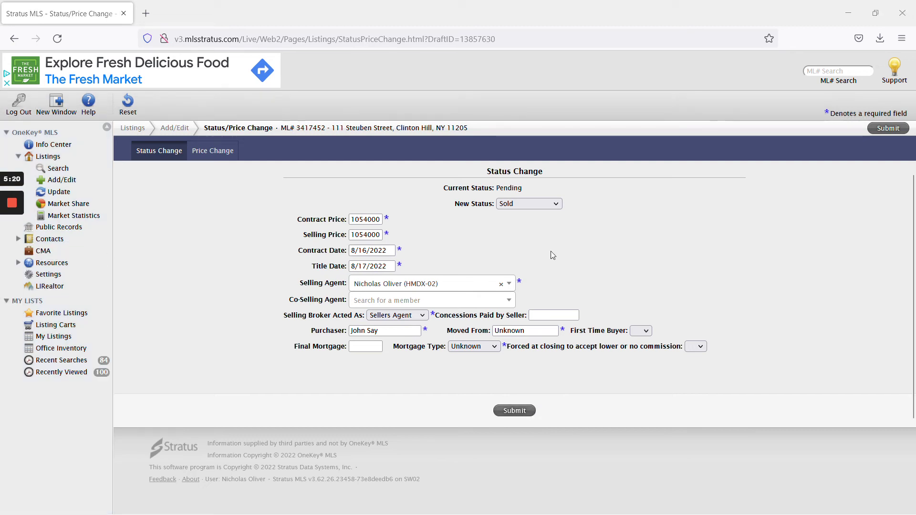
# Set the new status to Withdrawn with Obligation and Withdrawn dates 8/17/2022, then switch to Cancelled
pyautogui.click(527, 204)
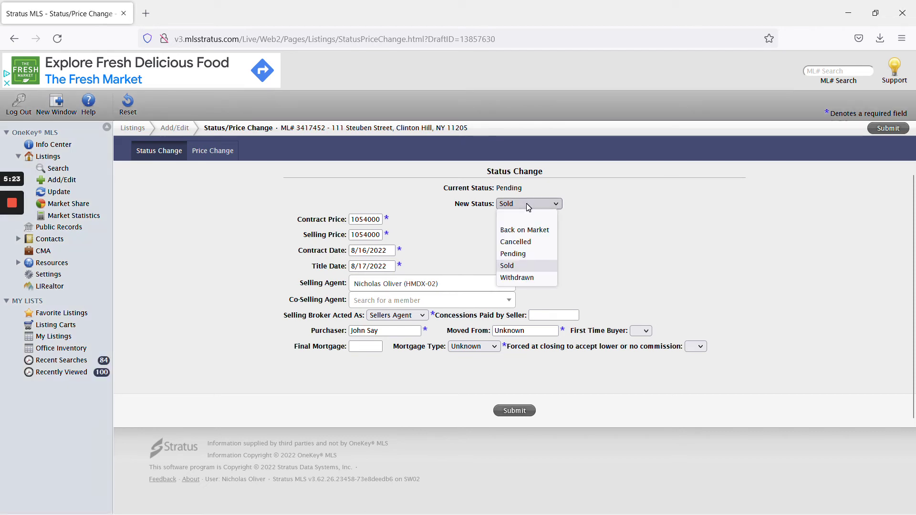
pyautogui.click(540, 279)
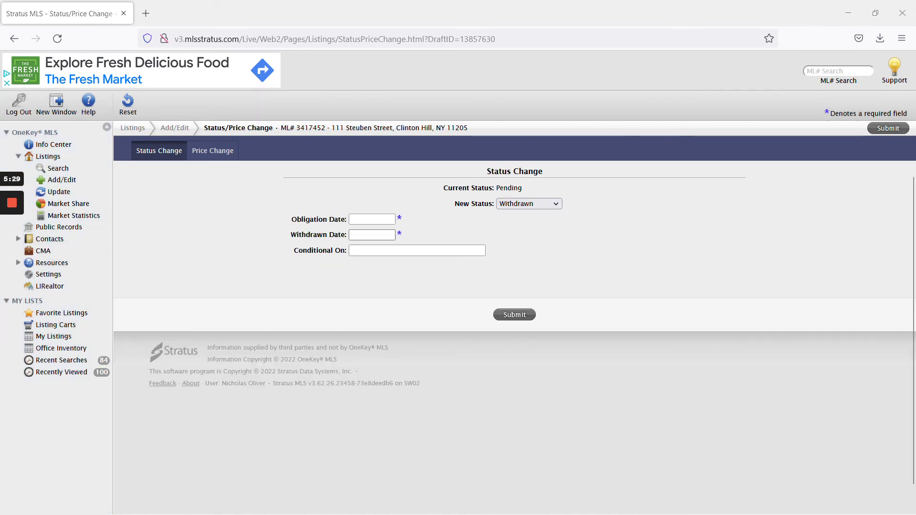
pyautogui.click(372, 220)
pyautogui.click(415, 294)
pyautogui.click(372, 235)
pyautogui.click(416, 310)
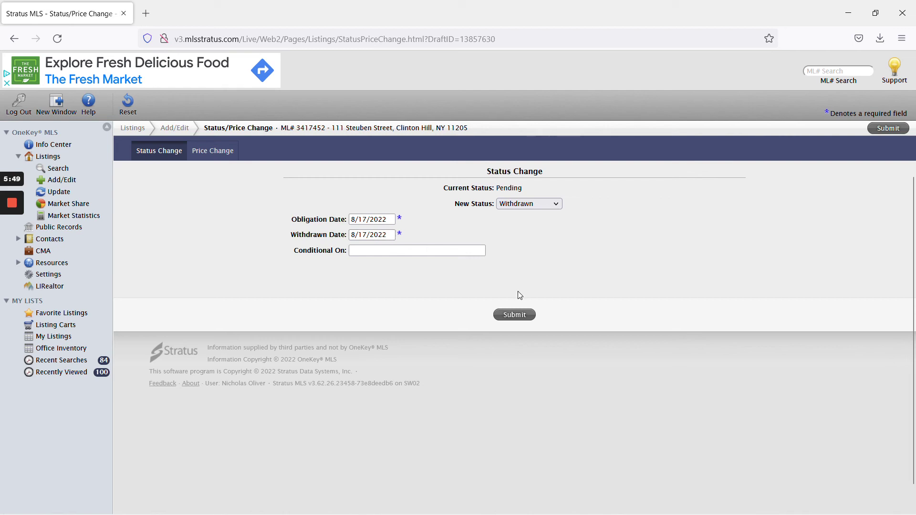
pyautogui.moveTo(12, 210)
pyautogui.click(12, 252)
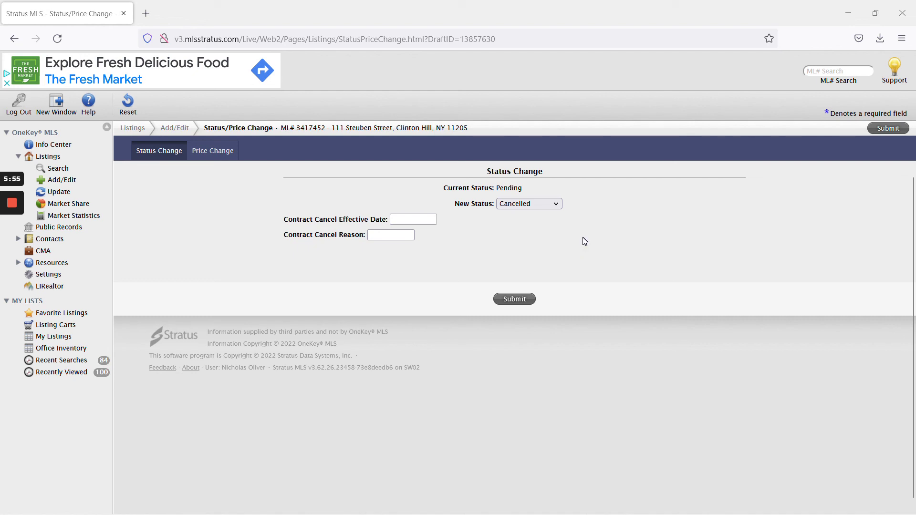
# Keep Cancelled as the new status and check the cancel date calendar without picking a date
pyautogui.click(547, 204)
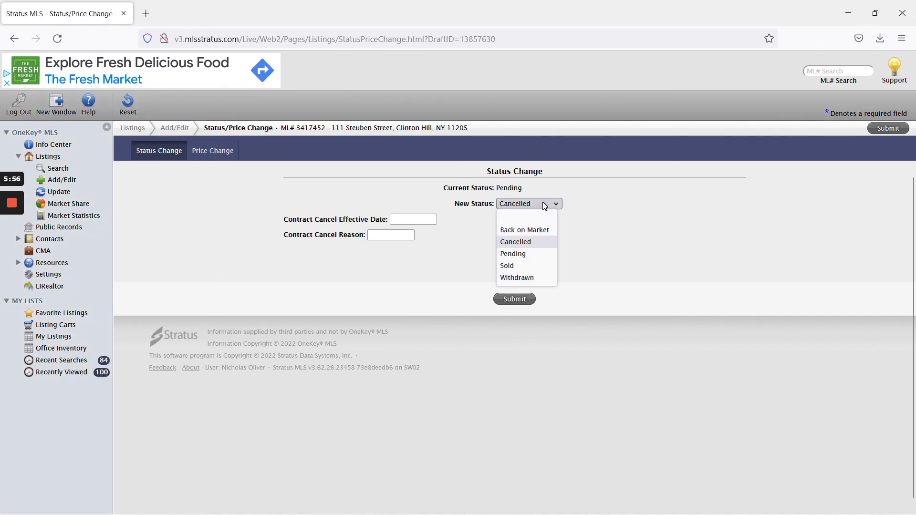
pyautogui.click(546, 243)
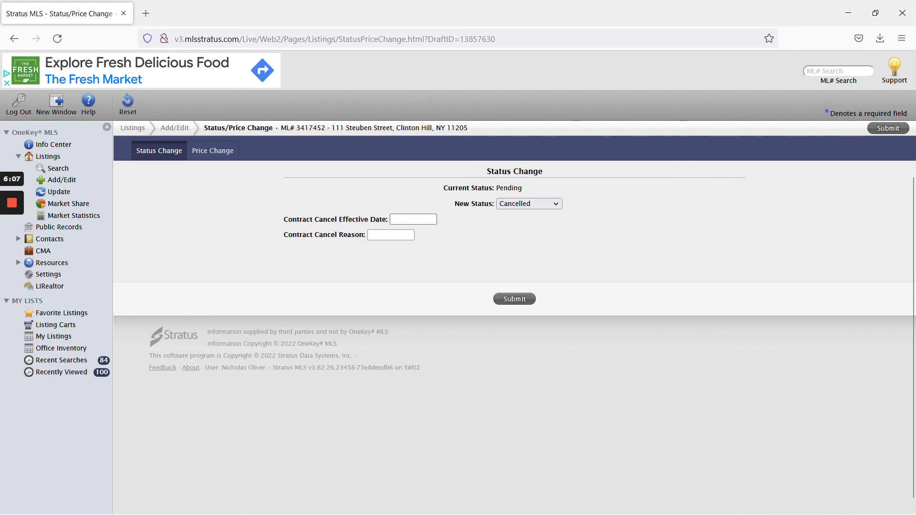
pyautogui.click(414, 219)
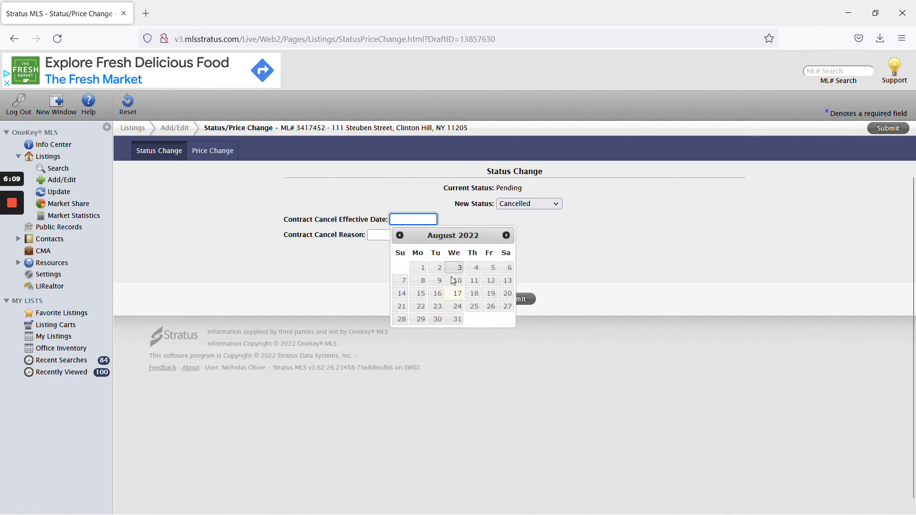
pyautogui.click(427, 196)
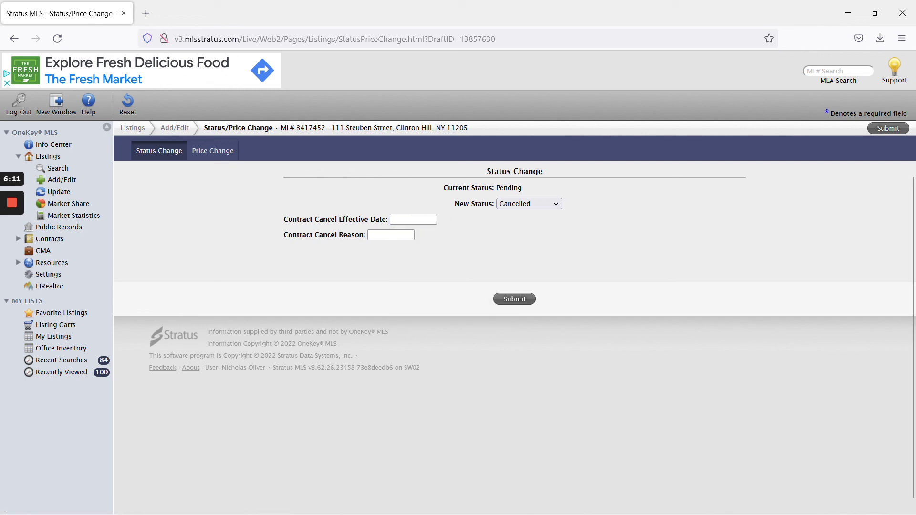
# Leave the contract cancel reason empty and switch the new status back to Withdrawn
pyautogui.click(390, 234)
pyautogui.click(499, 258)
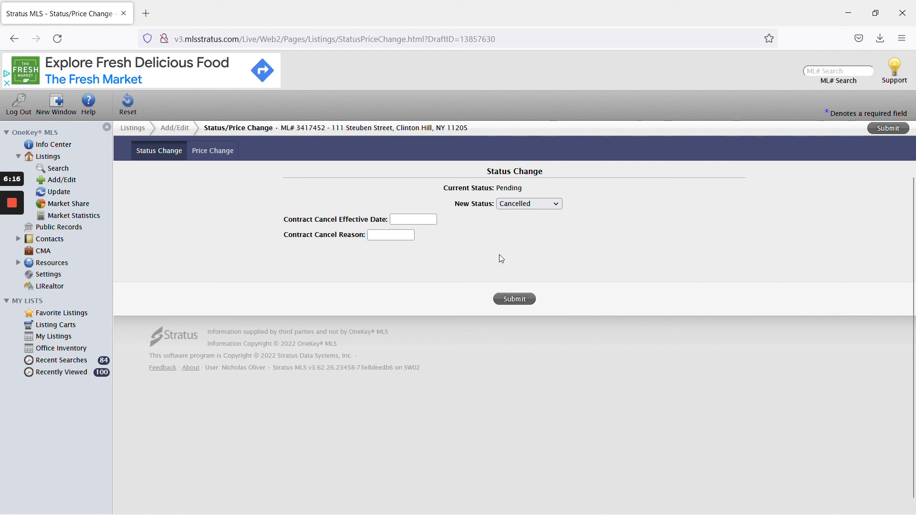
pyautogui.click(538, 206)
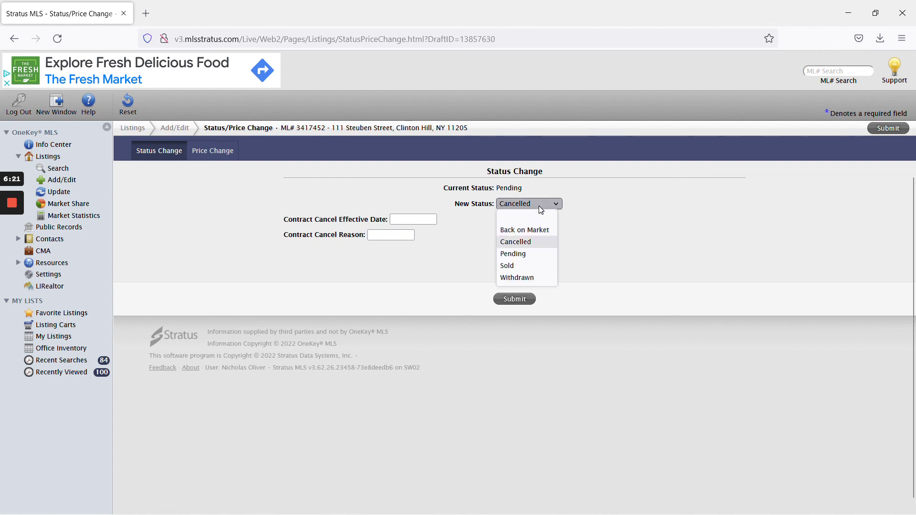
pyautogui.click(525, 278)
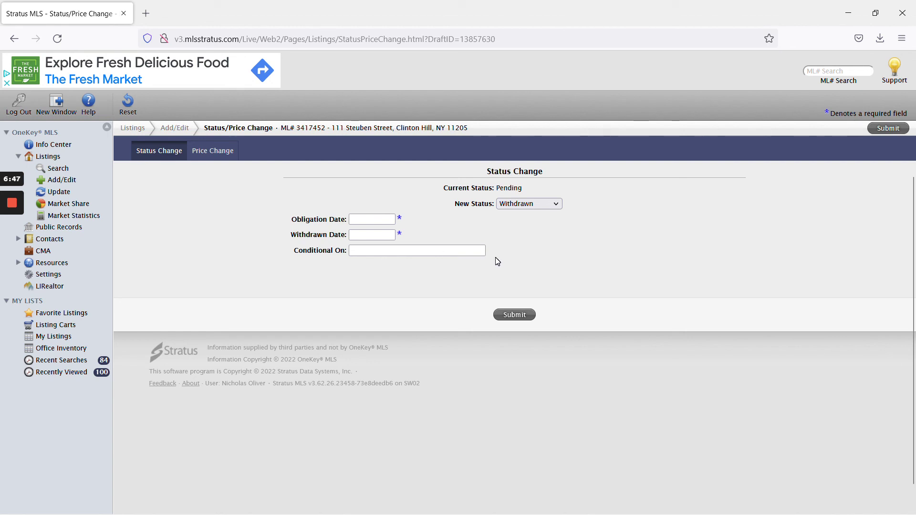
pyautogui.moveTo(1, 212)
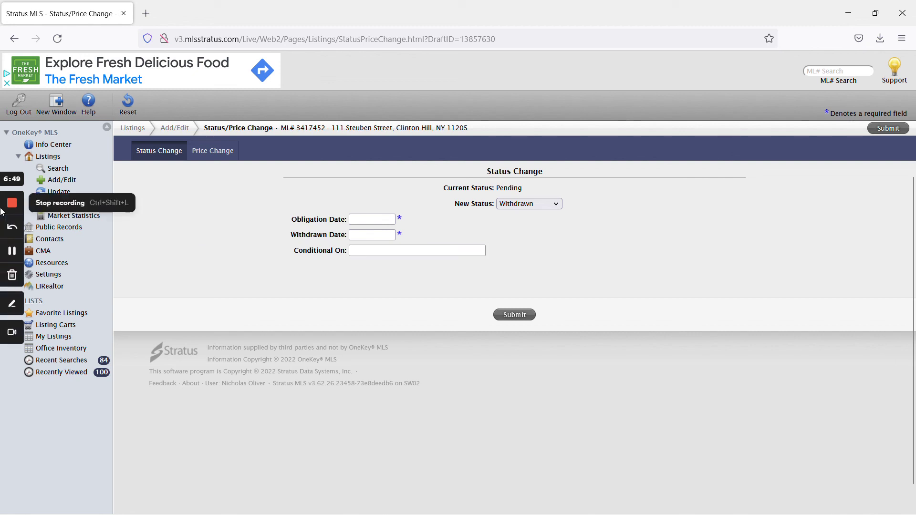